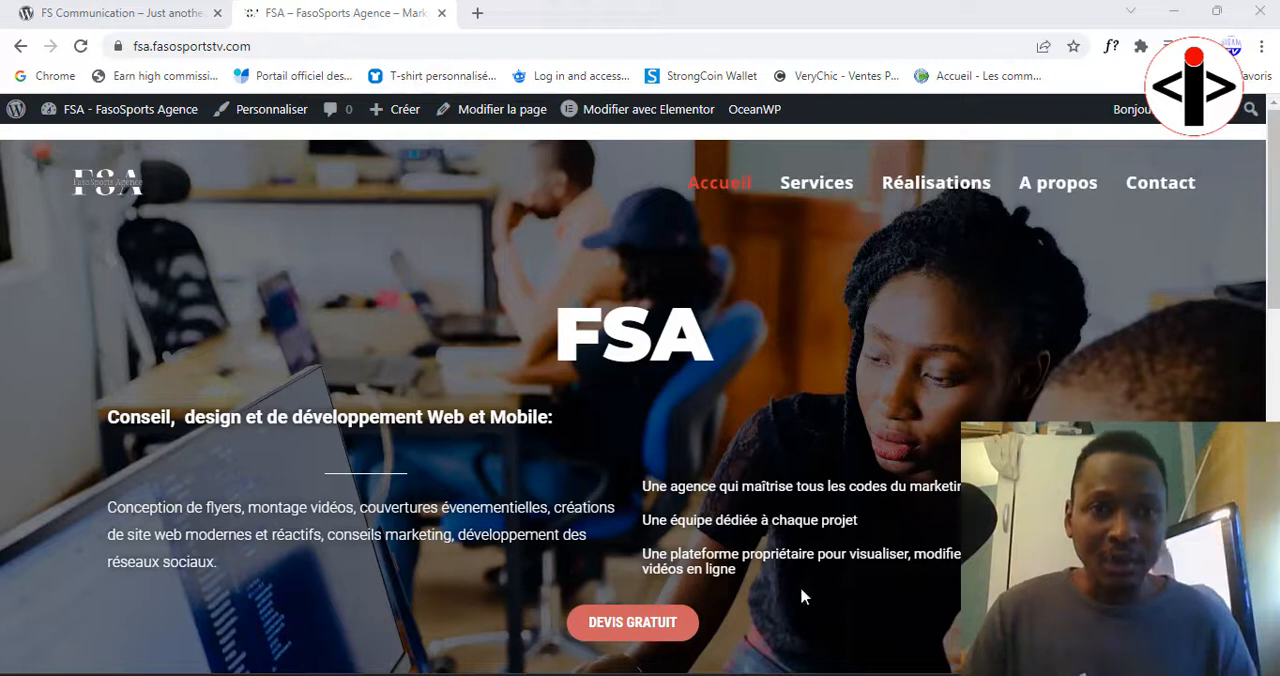
Step: Examine the address and home page of the FSA site, with a brief look at the FS Communication site
{"action": "left_click", "coordinate": [143, 46]}
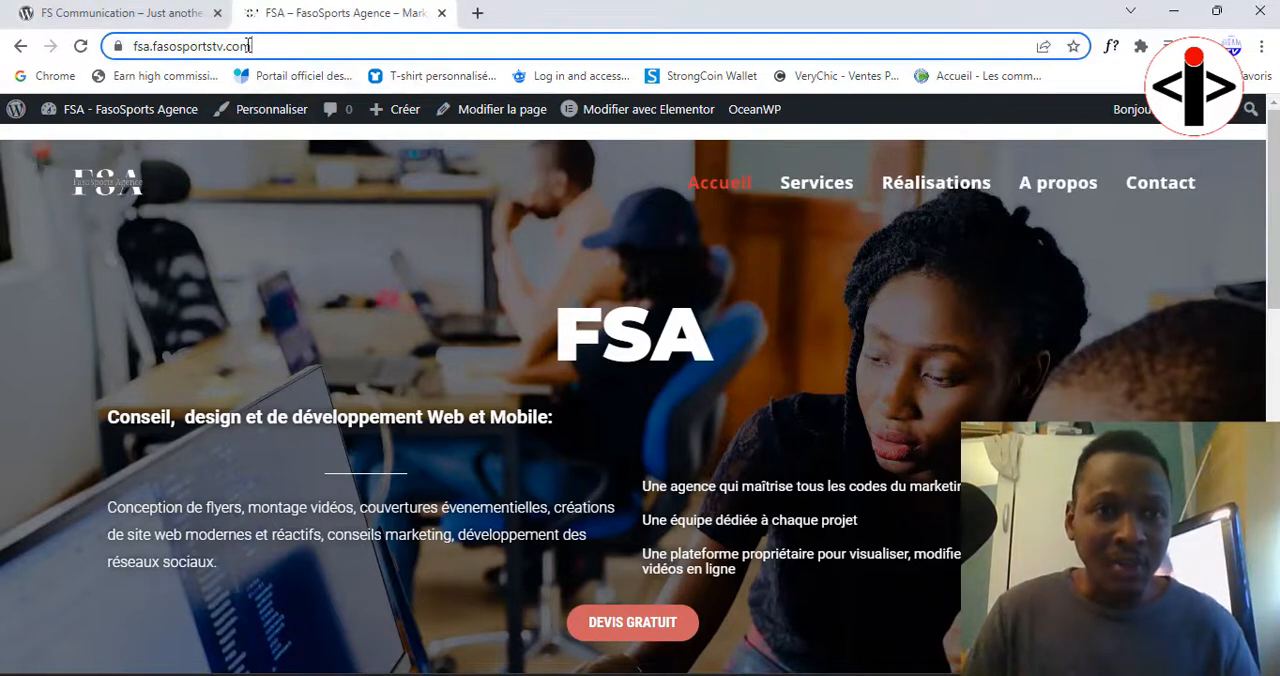
{"action": "left_click", "coordinate": [149, 48]}
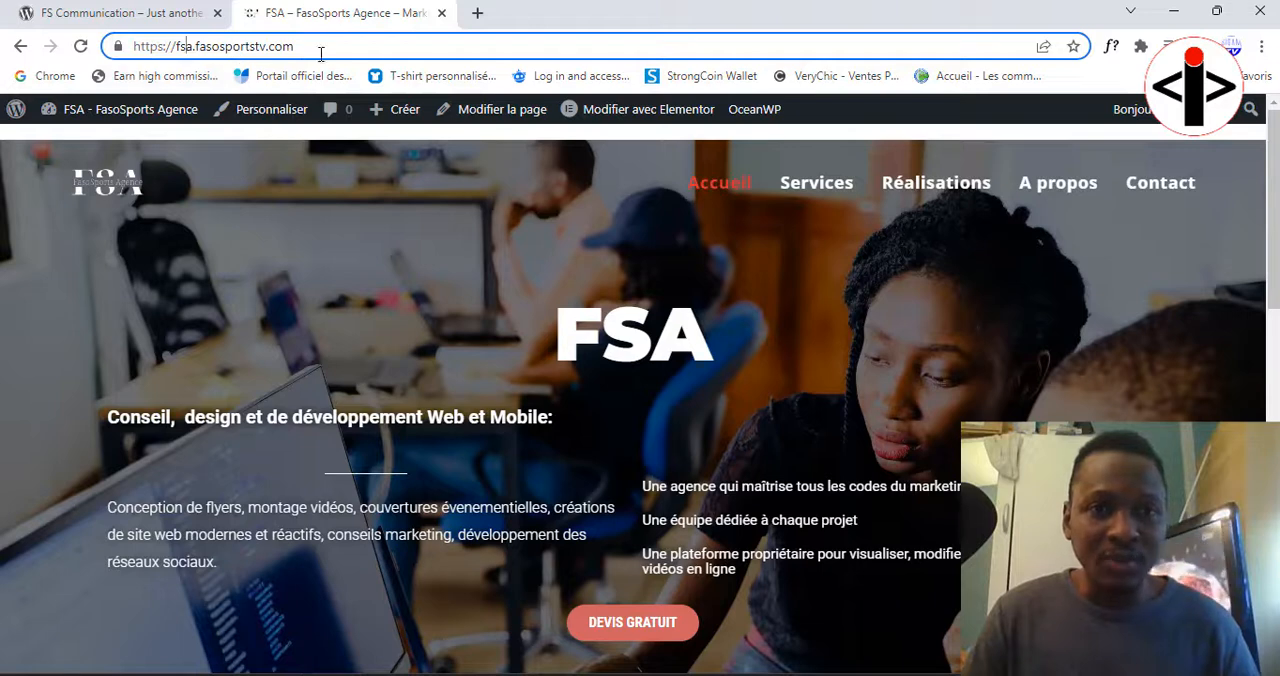
{"action": "left_click", "coordinate": [130, 184]}
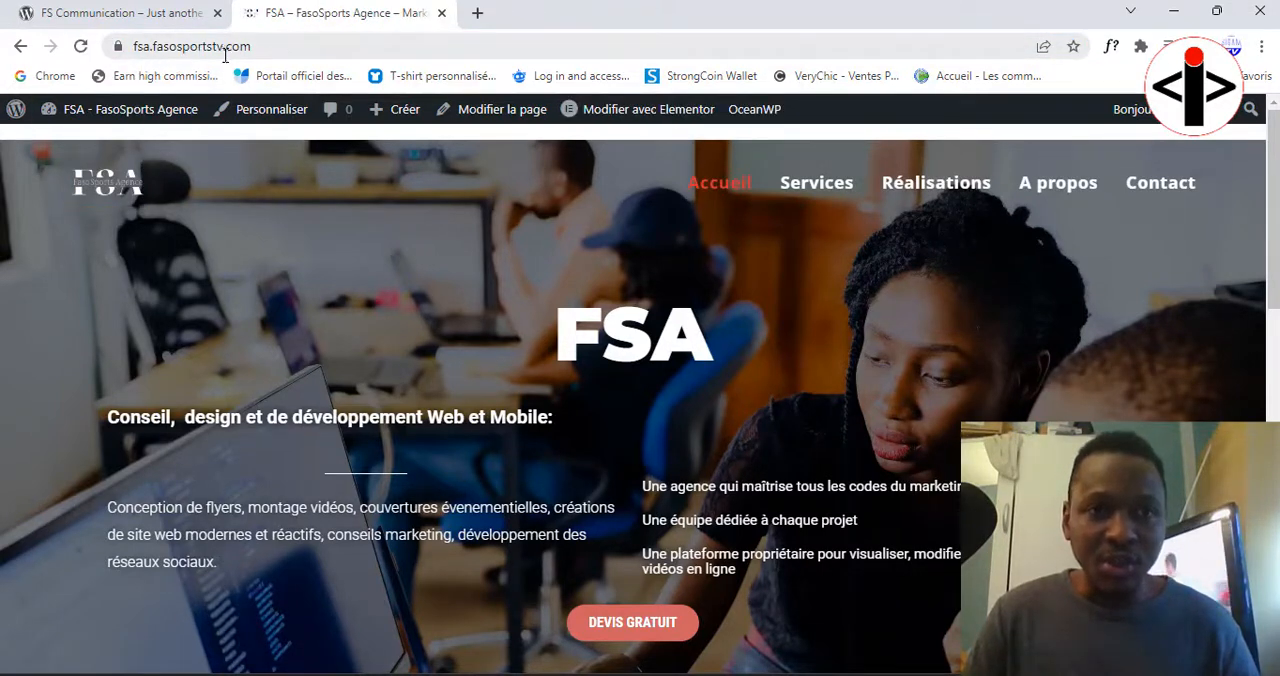
{"action": "scroll", "coordinate": [583, 374], "scroll_direction": "down", "scroll_amount": 8}
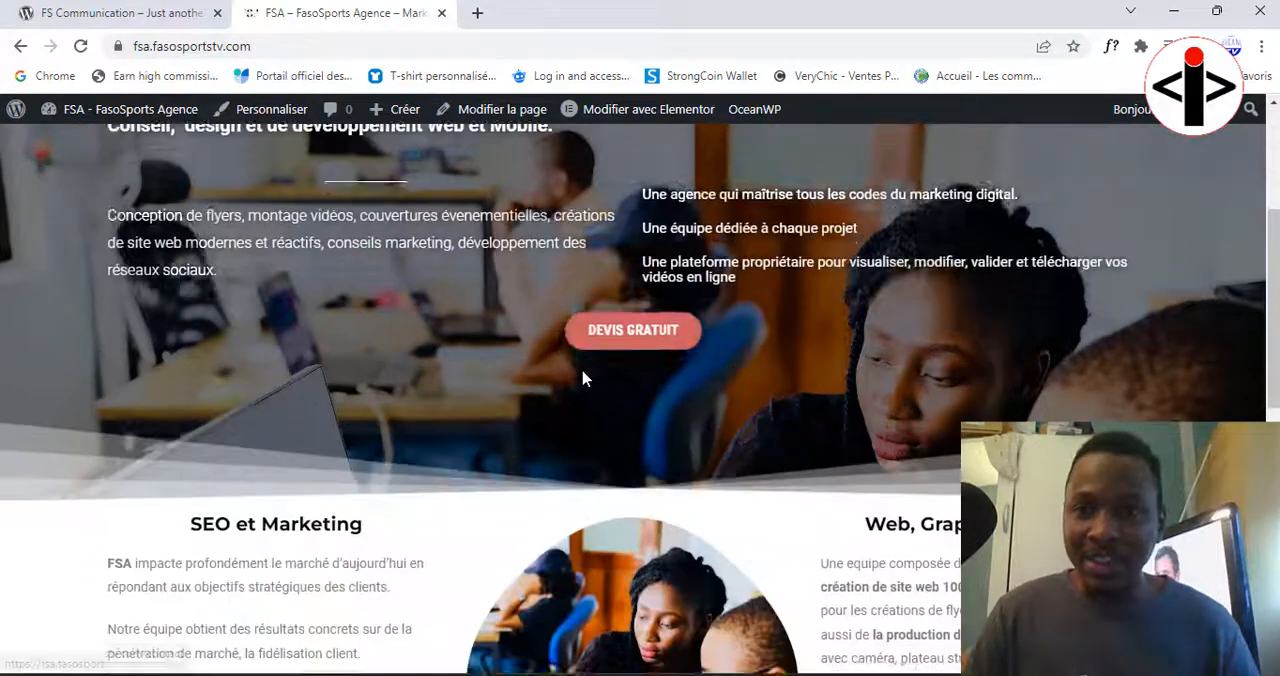
{"action": "scroll", "coordinate": [583, 374], "scroll_direction": "up", "scroll_amount": 8}
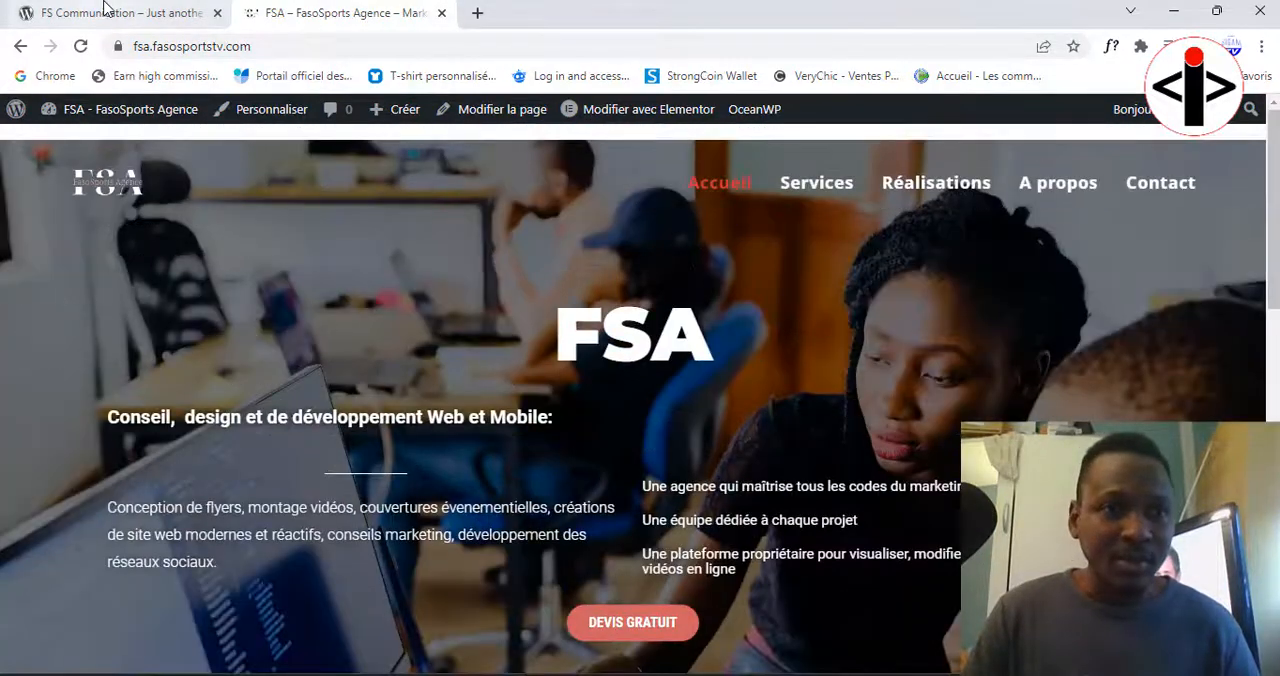
{"action": "left_click", "coordinate": [110, 13]}
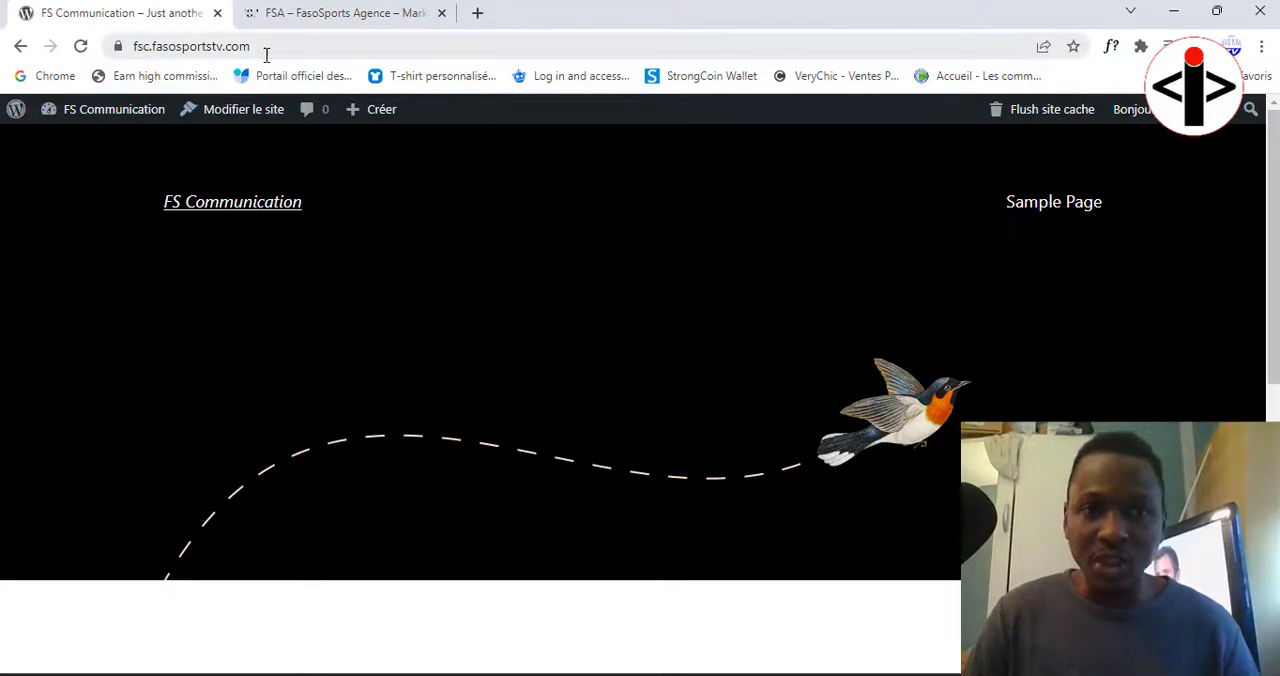
{"action": "left_click", "coordinate": [322, 12]}
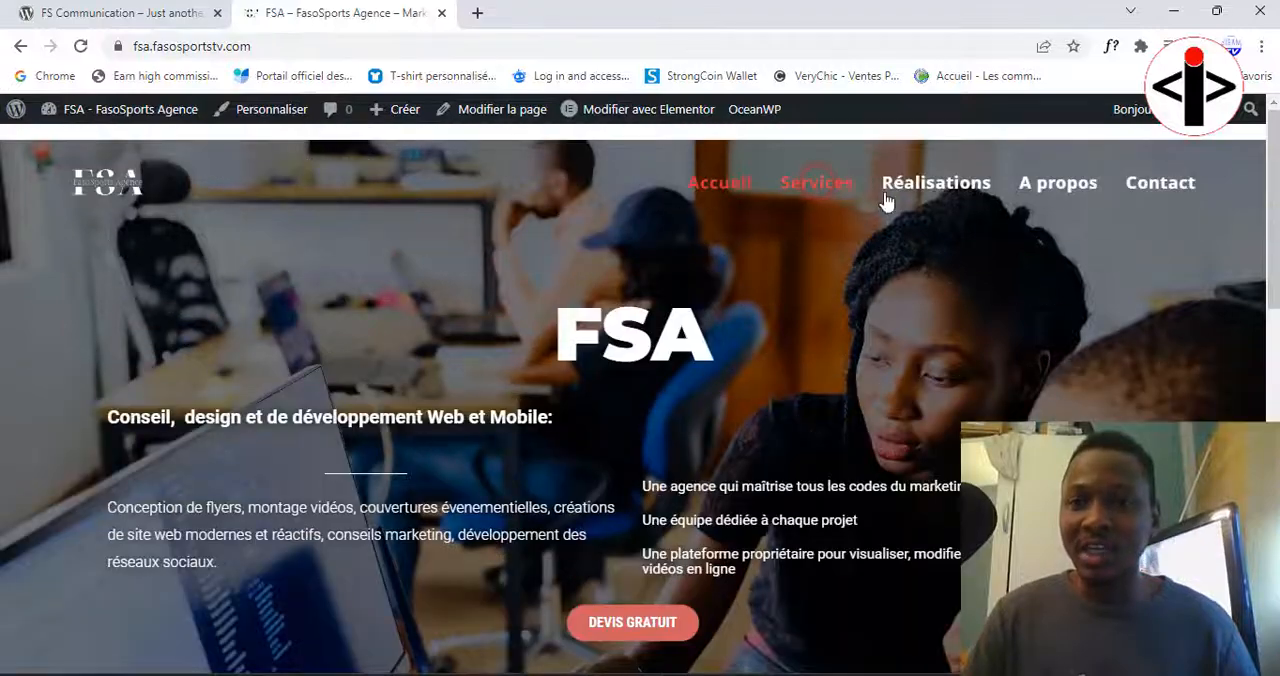
{"action": "scroll", "coordinate": [845, 229], "scroll_direction": "down", "scroll_amount": 2}
{"action": "scroll", "coordinate": [600, 200], "scroll_direction": "up", "scroll_amount": 2}
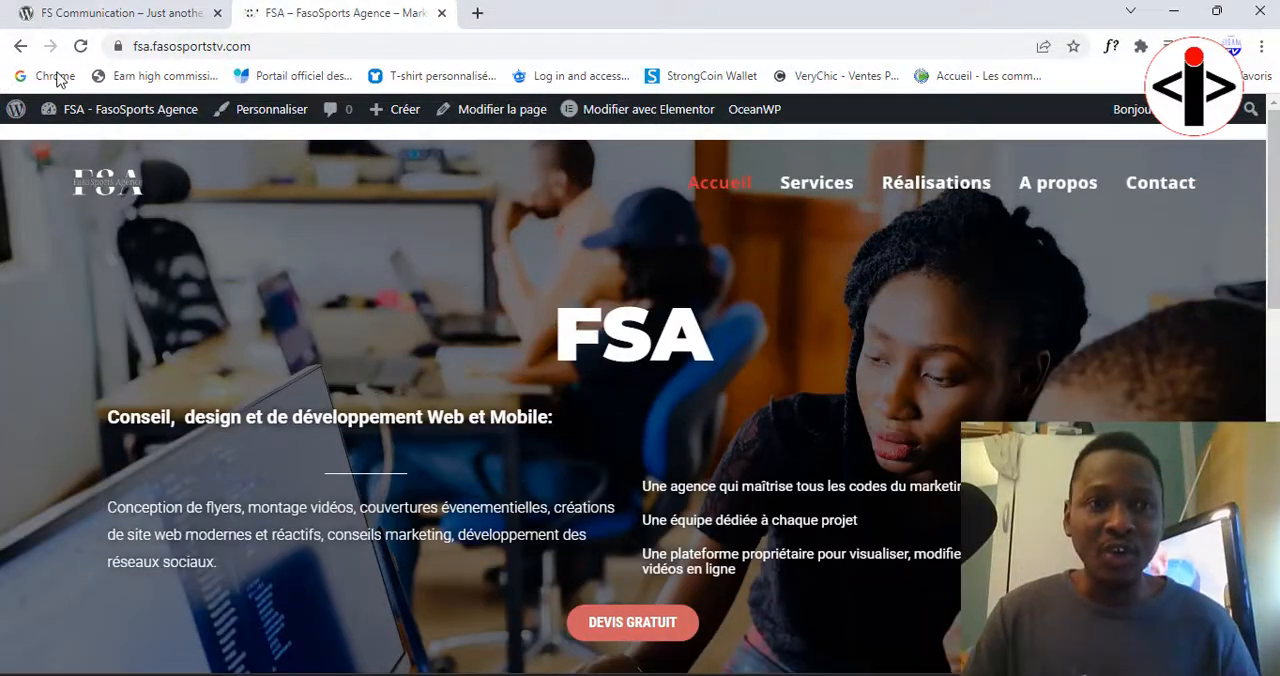
Step: Examine the FS Communication site's home page from its header down to the footer
{"action": "left_click", "coordinate": [118, 13]}
{"action": "left_click", "coordinate": [221, 213]}
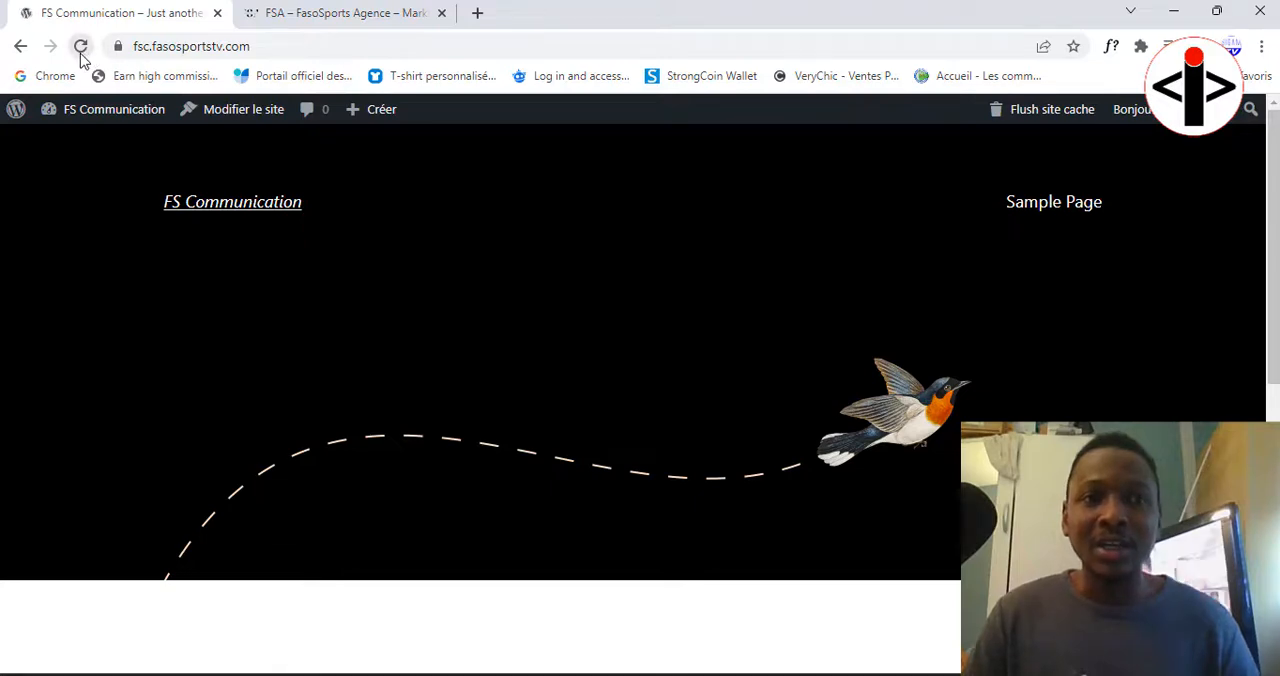
{"action": "left_click", "coordinate": [228, 211]}
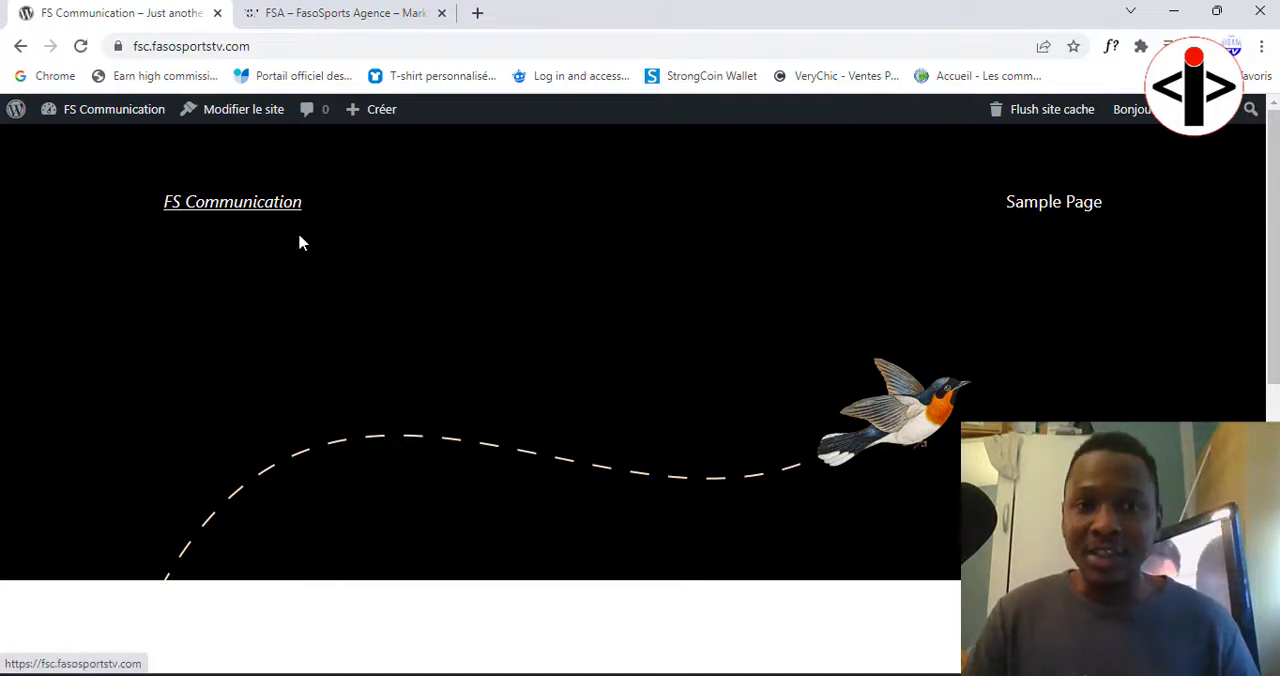
{"action": "scroll", "coordinate": [462, 397], "scroll_direction": "down", "scroll_amount": 5}
{"action": "scroll", "coordinate": [462, 397], "scroll_direction": "down", "scroll_amount": 1}
{"action": "scroll", "coordinate": [440, 380], "scroll_direction": "up", "scroll_amount": 5}
{"action": "scroll", "coordinate": [420, 360], "scroll_direction": "down", "scroll_amount": 5}
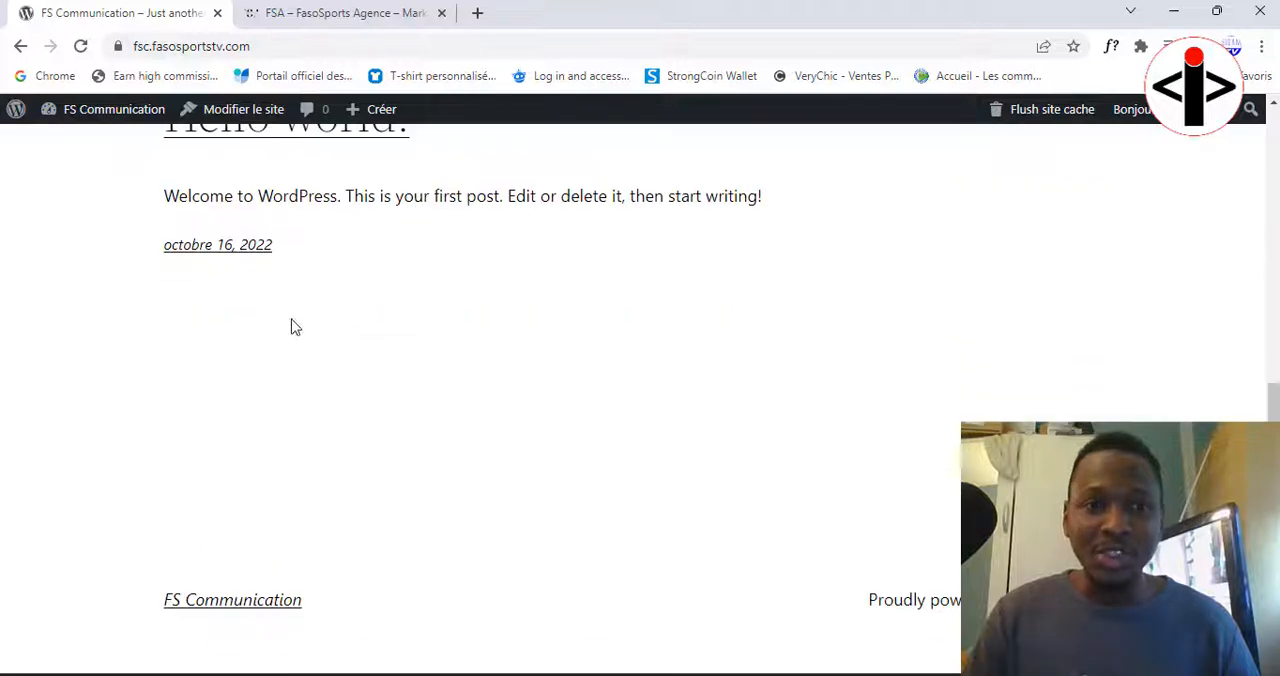
{"action": "scroll", "coordinate": [336, 398], "scroll_direction": "up", "scroll_amount": 5}
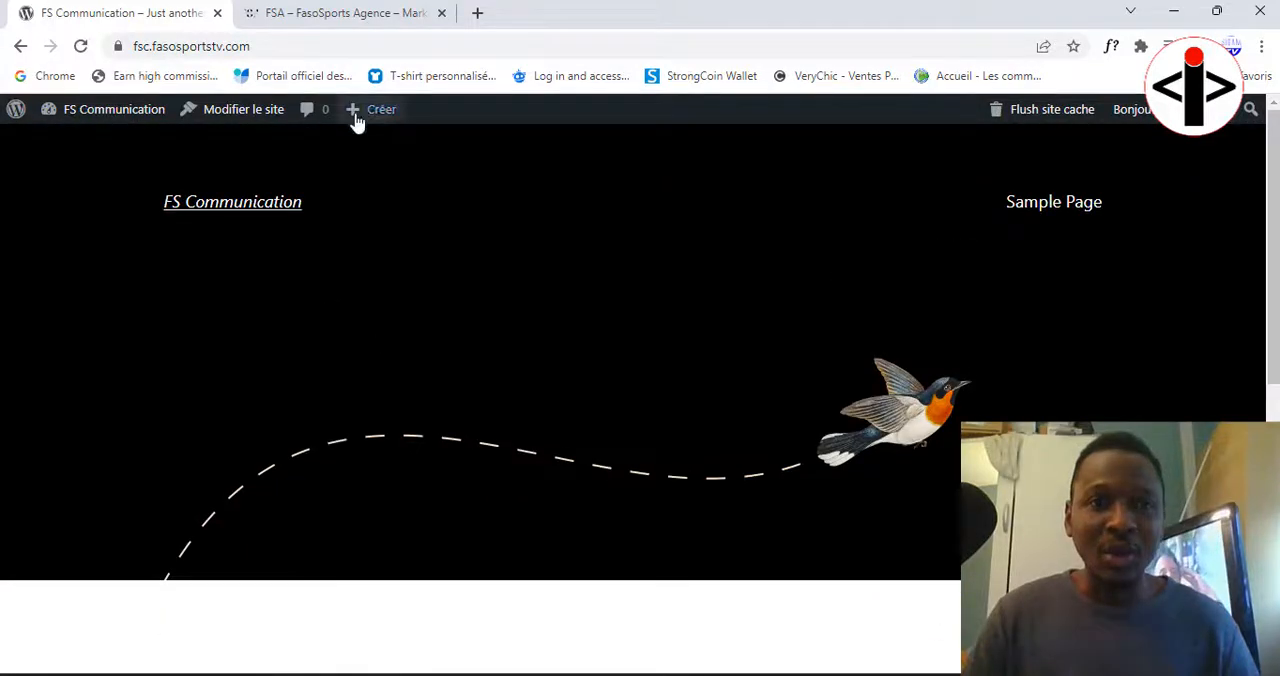
Step: Review the FSA home page's service sections and compare it with the FS Communication site
{"action": "left_click", "coordinate": [337, 14]}
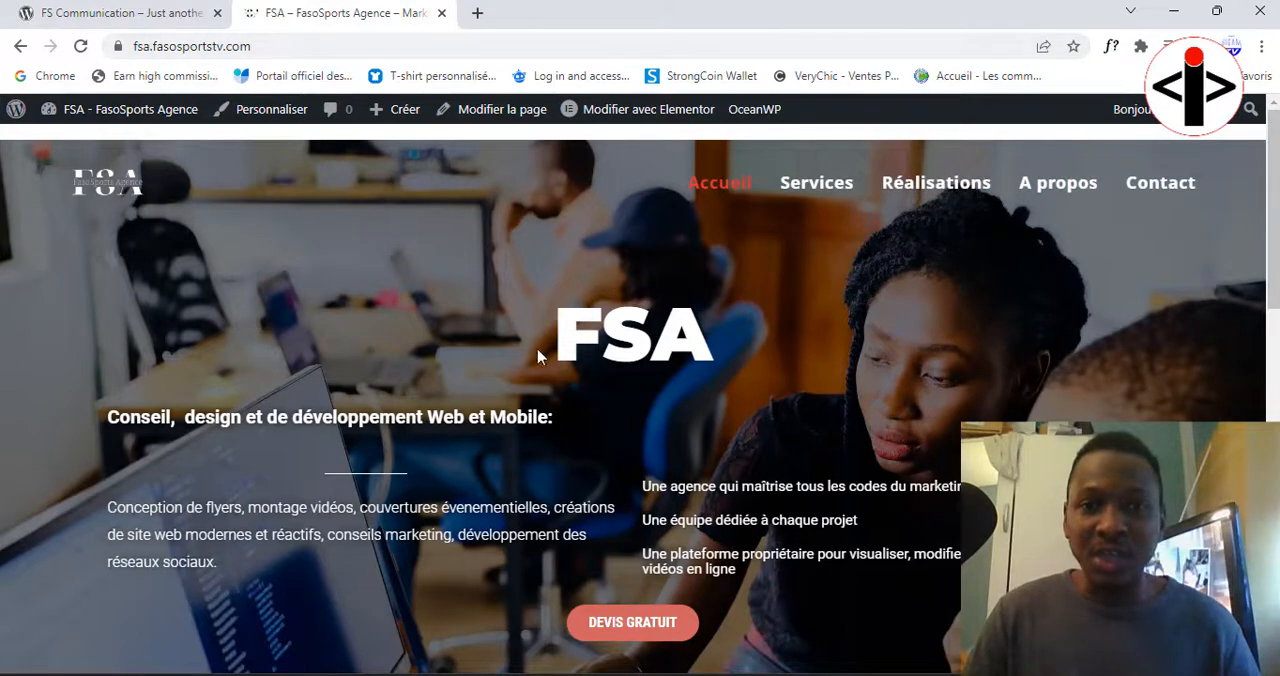
{"action": "scroll", "coordinate": [732, 351], "scroll_direction": "down", "scroll_amount": 9}
{"action": "scroll", "coordinate": [840, 355], "scroll_direction": "up", "scroll_amount": 4}
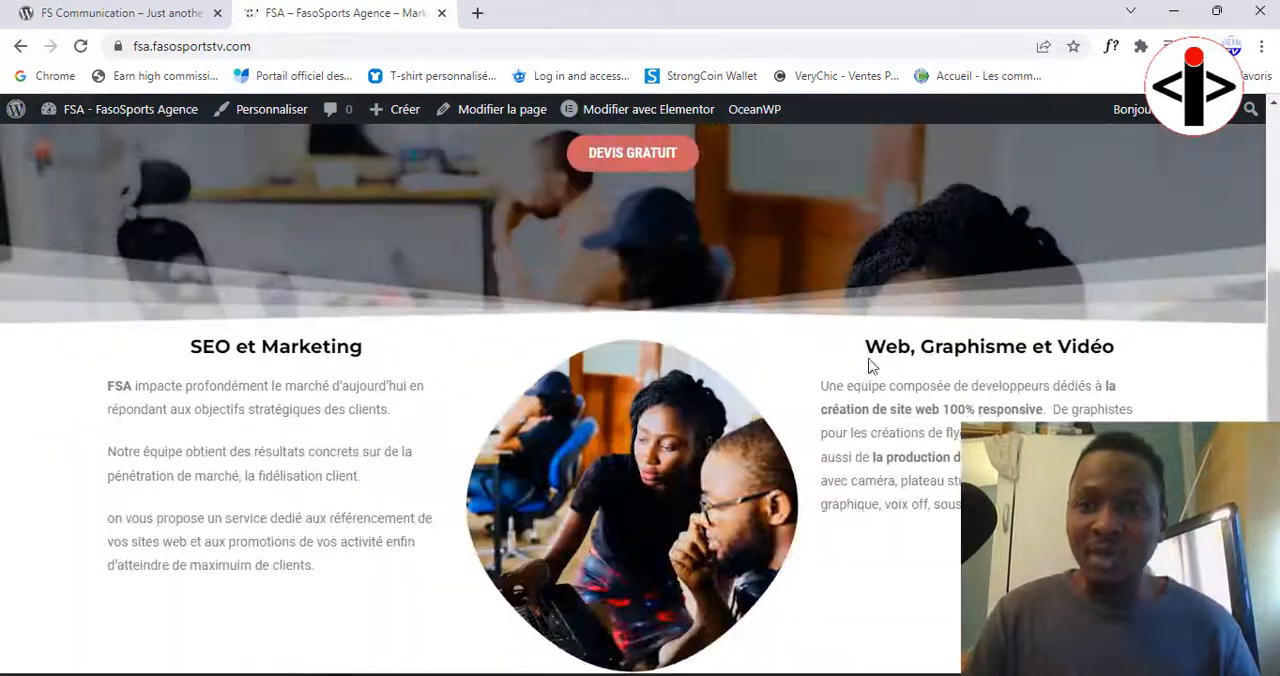
{"action": "scroll", "coordinate": [812, 360], "scroll_direction": "up", "scroll_amount": 4}
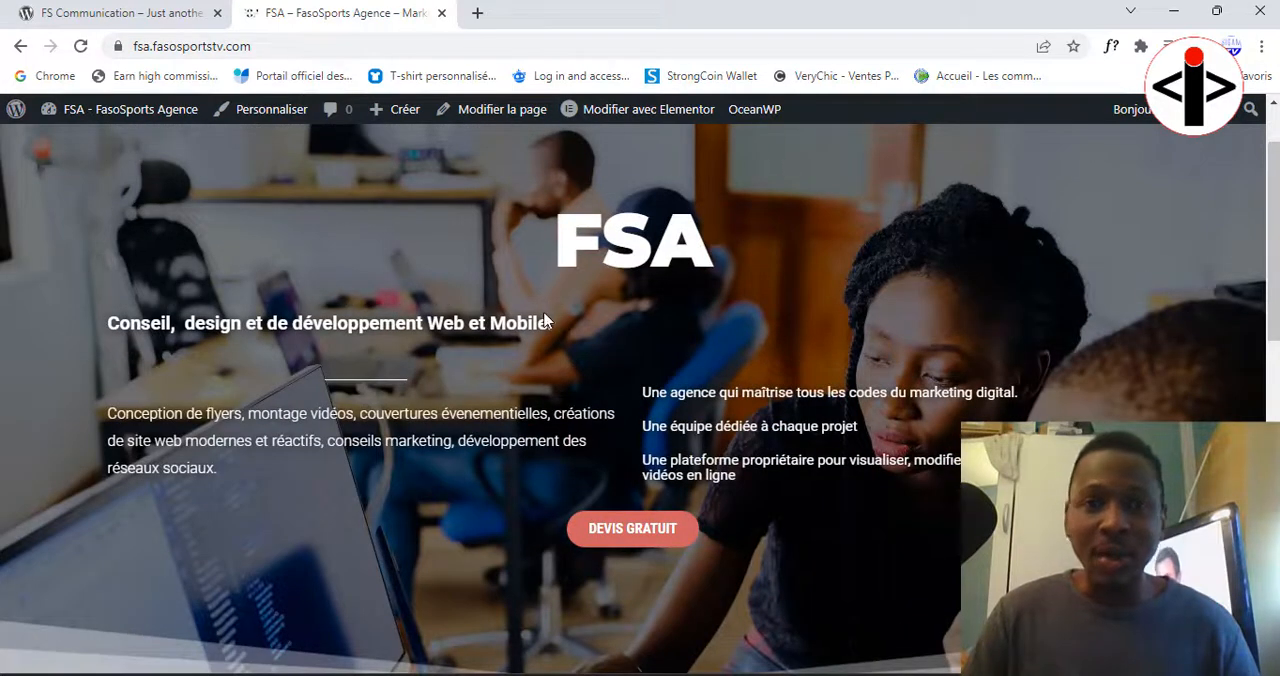
{"action": "left_click", "coordinate": [120, 13]}
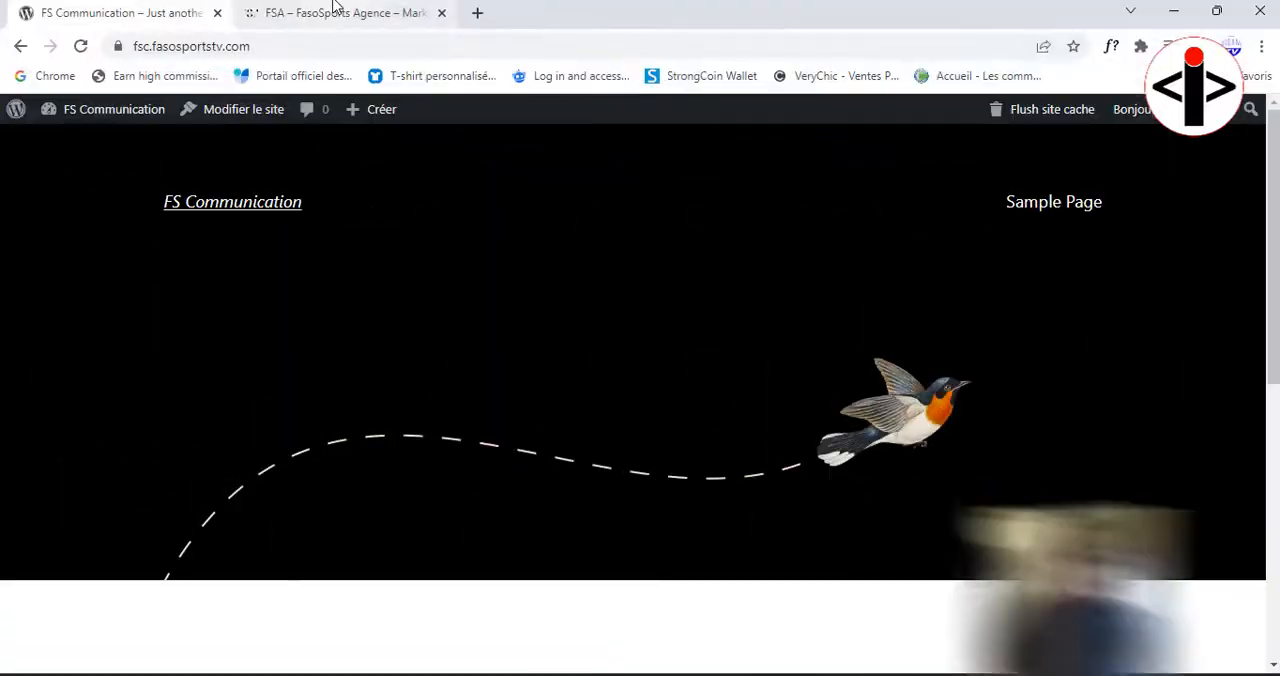
{"action": "left_click", "coordinate": [340, 13]}
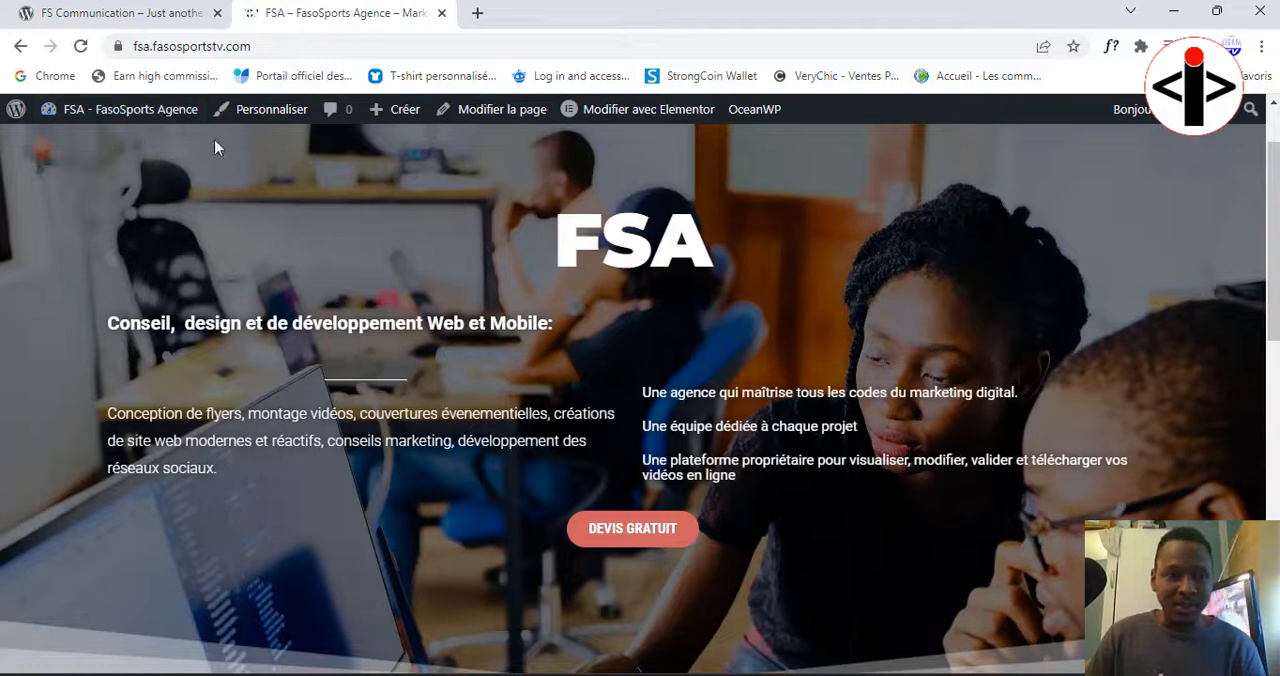
Step: Open the FSA site's WordPress dashboard at fsa.fasosportstv.com/wp-admin
{"action": "left_click", "coordinate": [286, 48]}
{"action": "left_click", "coordinate": [292, 50]}
{"action": "type", "text": "//"}
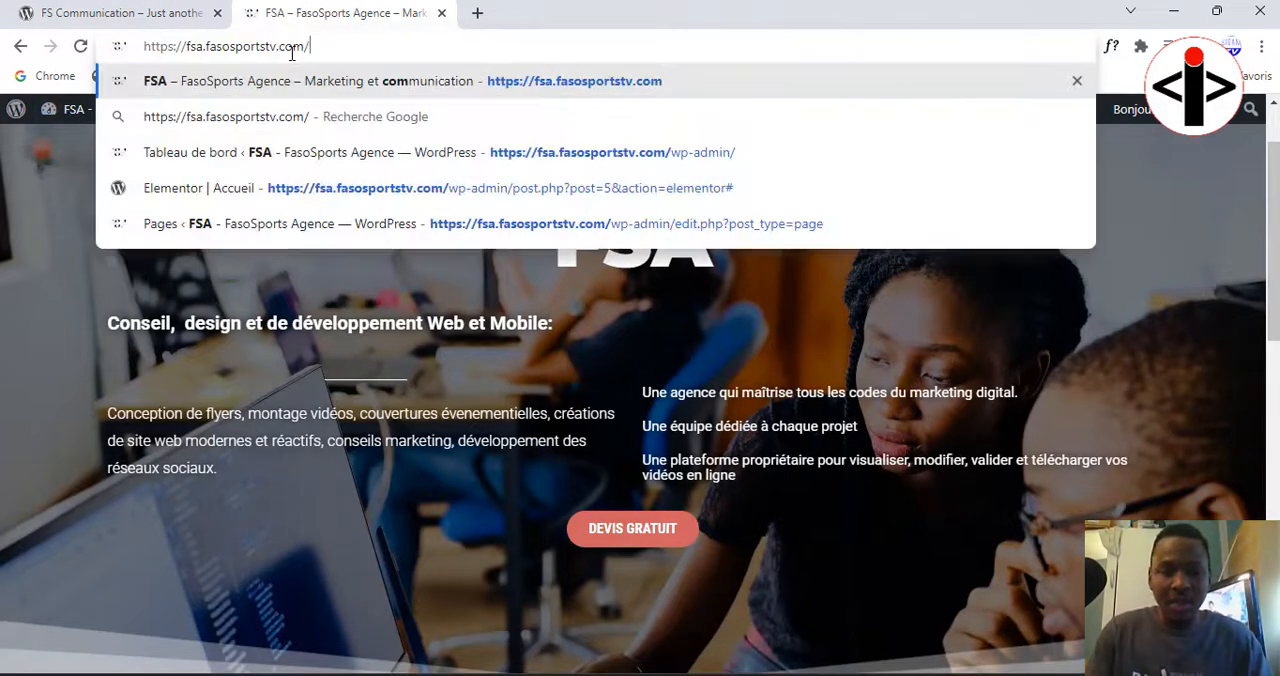
{"action": "type", "text": "wp"}
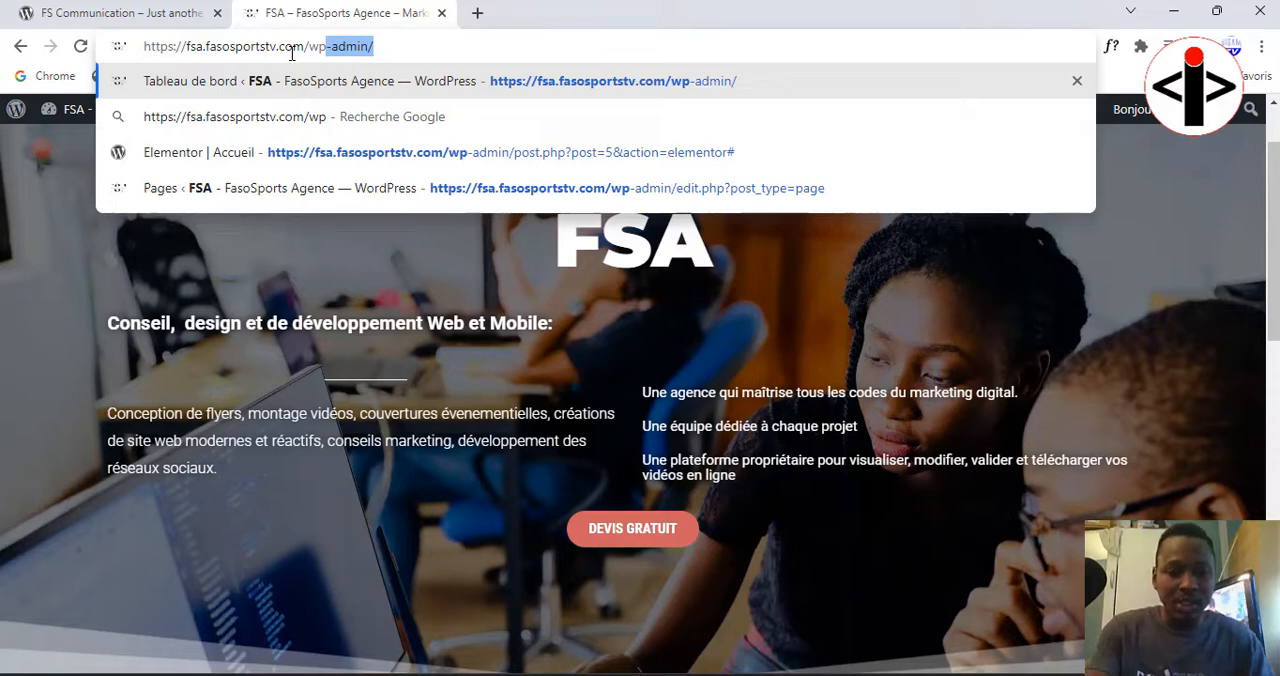
{"action": "type", "text": "-admin"}
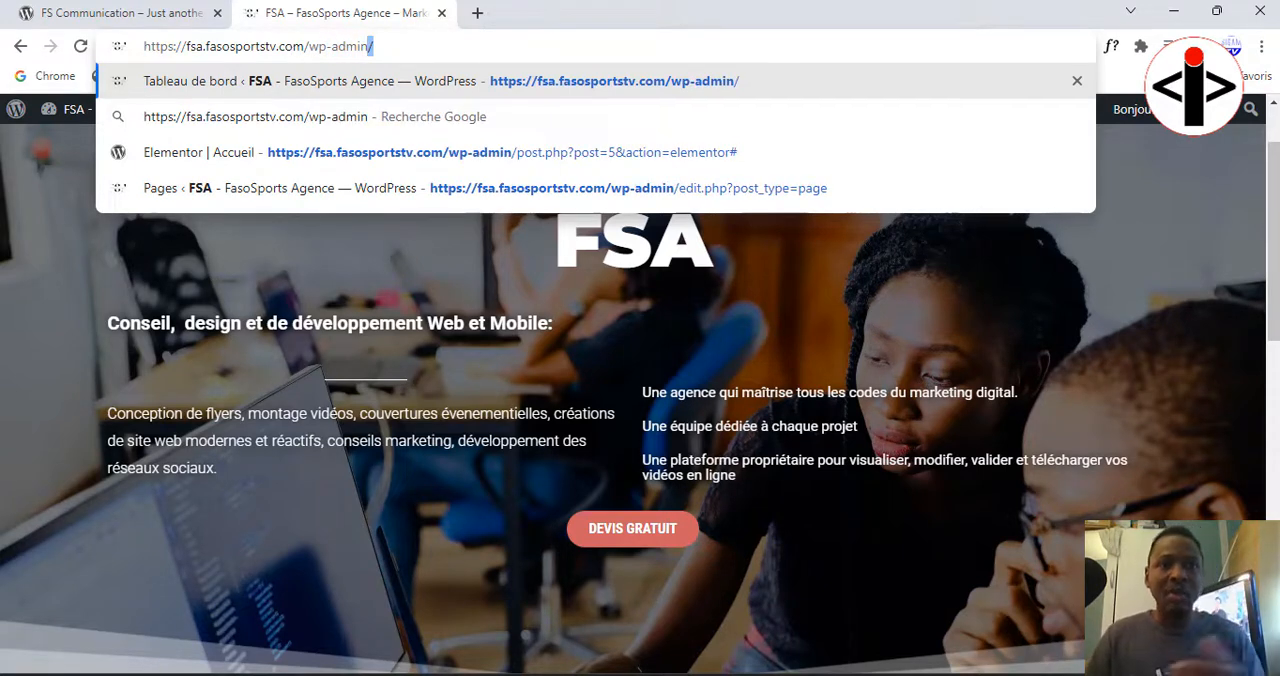
{"action": "key", "text": "Return"}
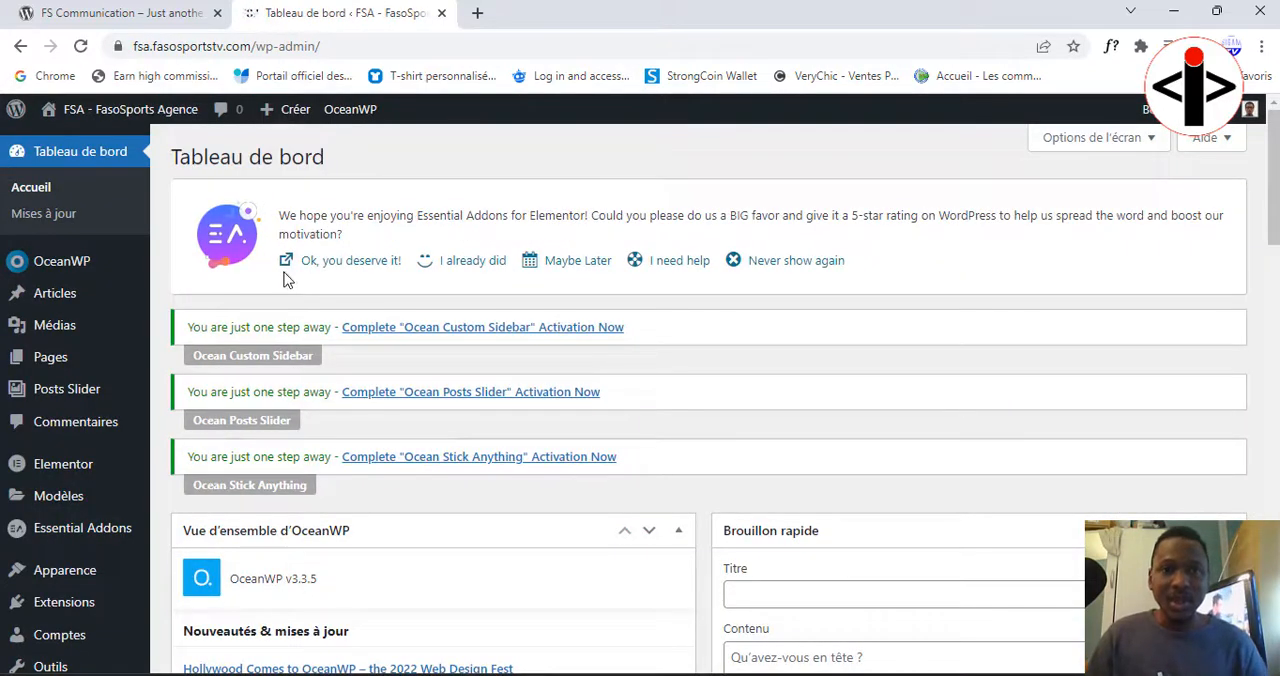
Step: View the public FSA site from its dashboard, look over the home page and return to the dashboard
{"action": "left_click", "coordinate": [106, 120]}
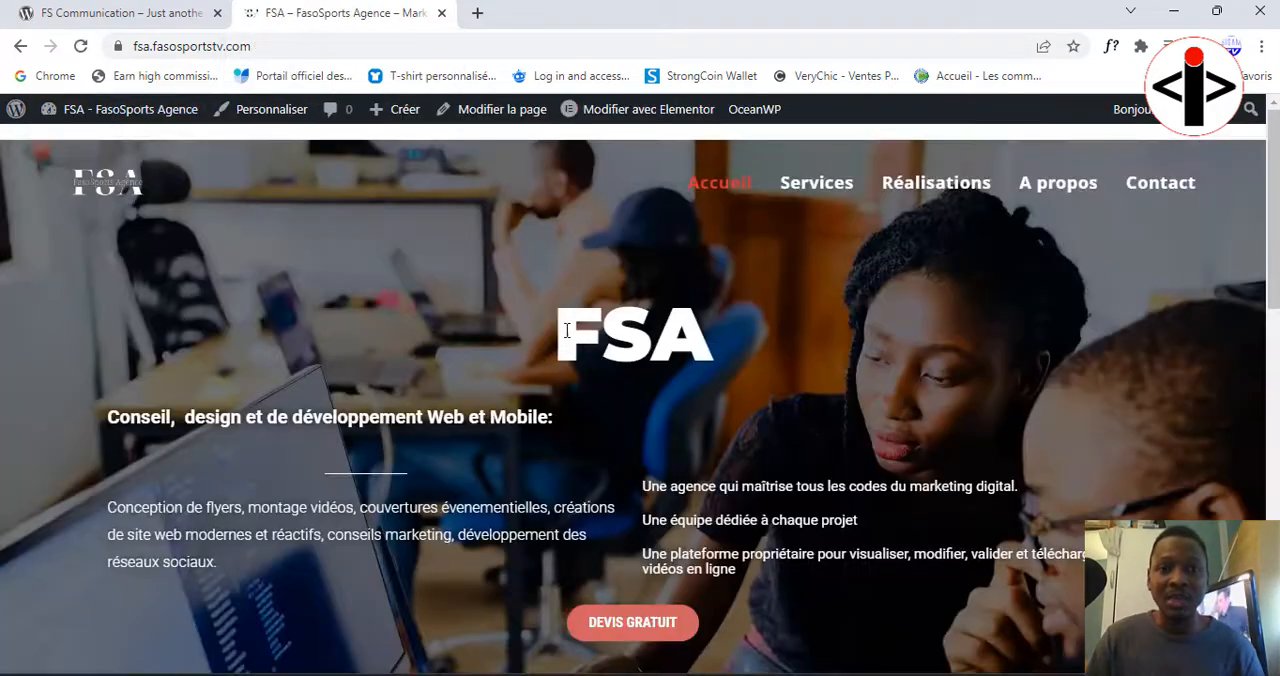
{"action": "scroll", "coordinate": [603, 354], "scroll_direction": "down", "scroll_amount": 3}
{"action": "scroll", "coordinate": [603, 354], "scroll_direction": "up", "scroll_amount": 3}
{"action": "scroll", "coordinate": [600, 352], "scroll_direction": "up", "scroll_amount": 1}
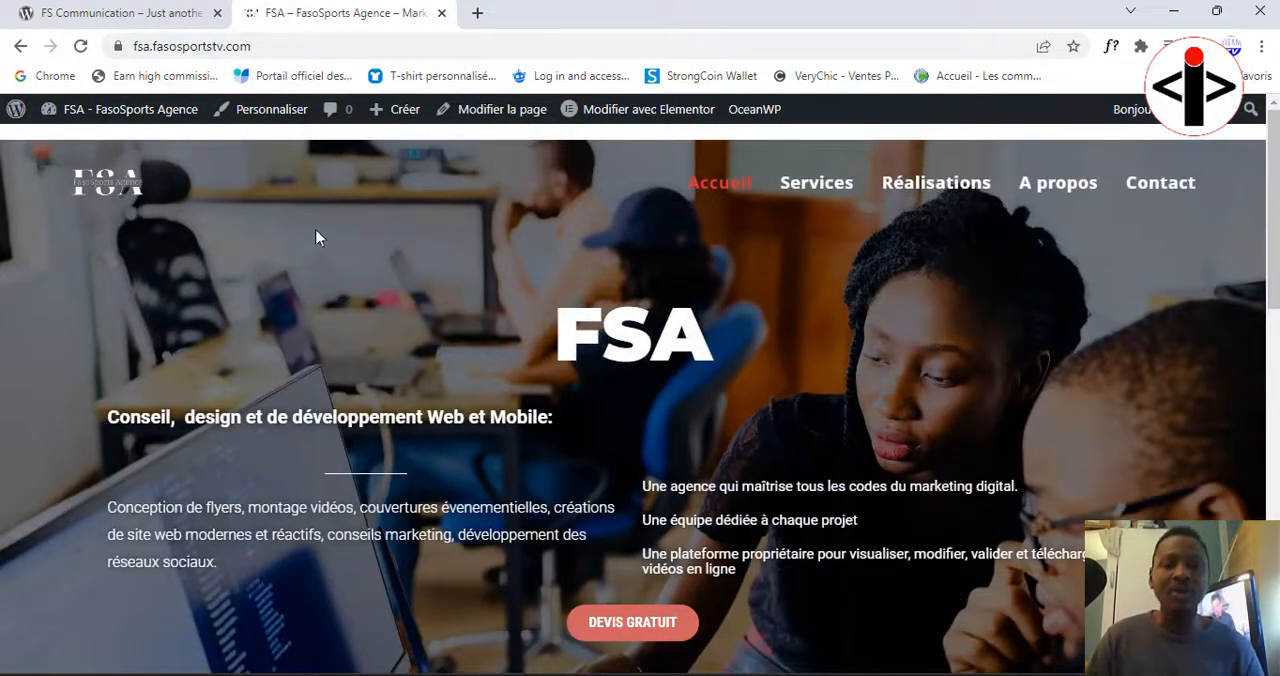
{"action": "left_click", "coordinate": [178, 111]}
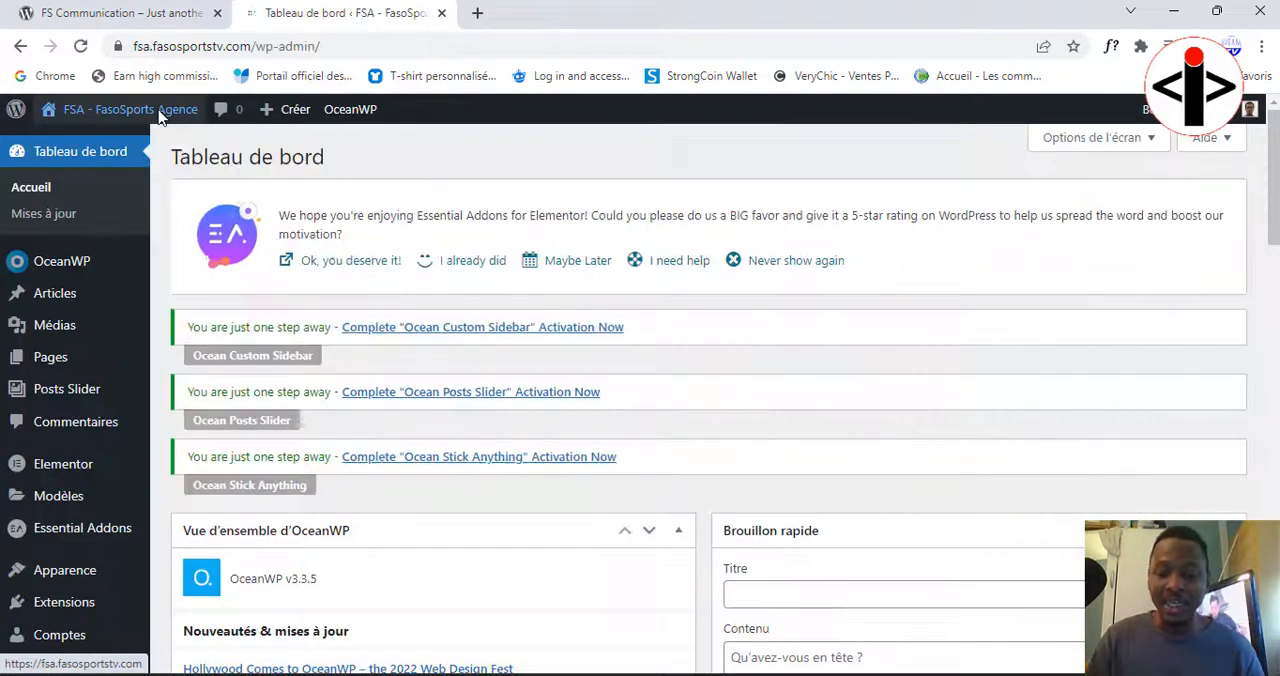
Step: Search for "all in one wp migration" among the plugins that can be added to the FSA site
{"action": "scroll", "coordinate": [362, 445], "scroll_direction": "down", "scroll_amount": 2}
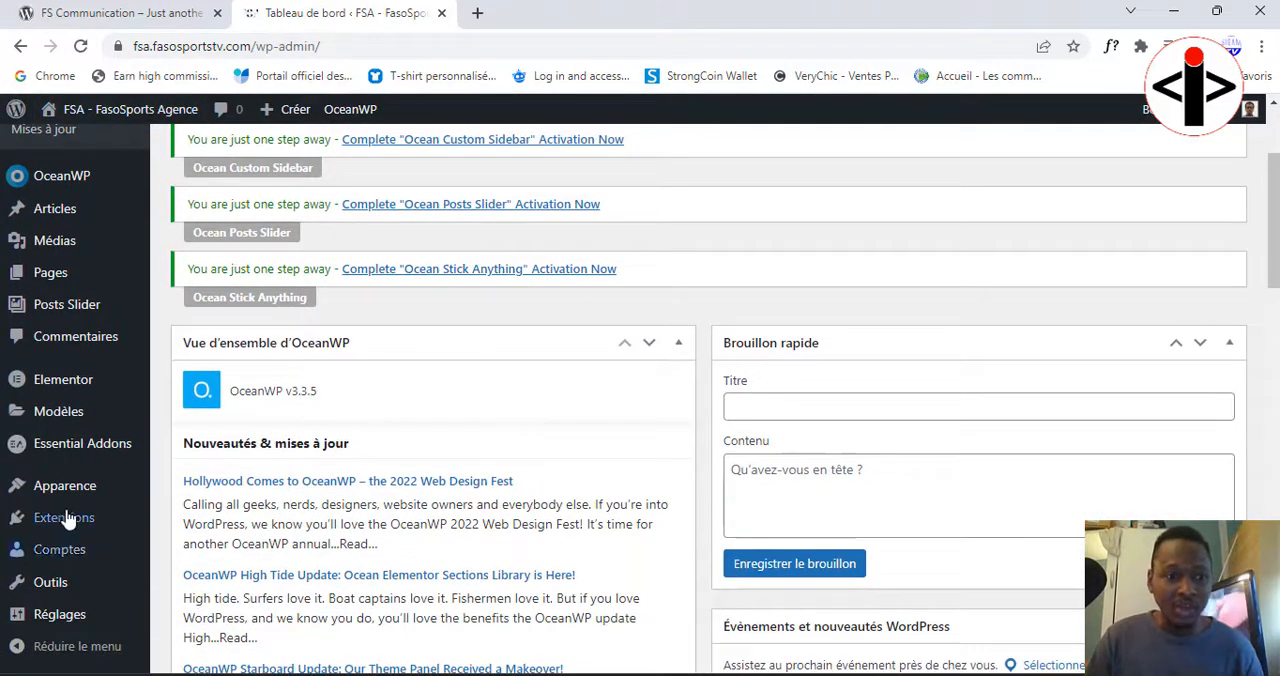
{"action": "mouse_move", "coordinate": [63, 521]}
{"action": "left_click", "coordinate": [190, 551]}
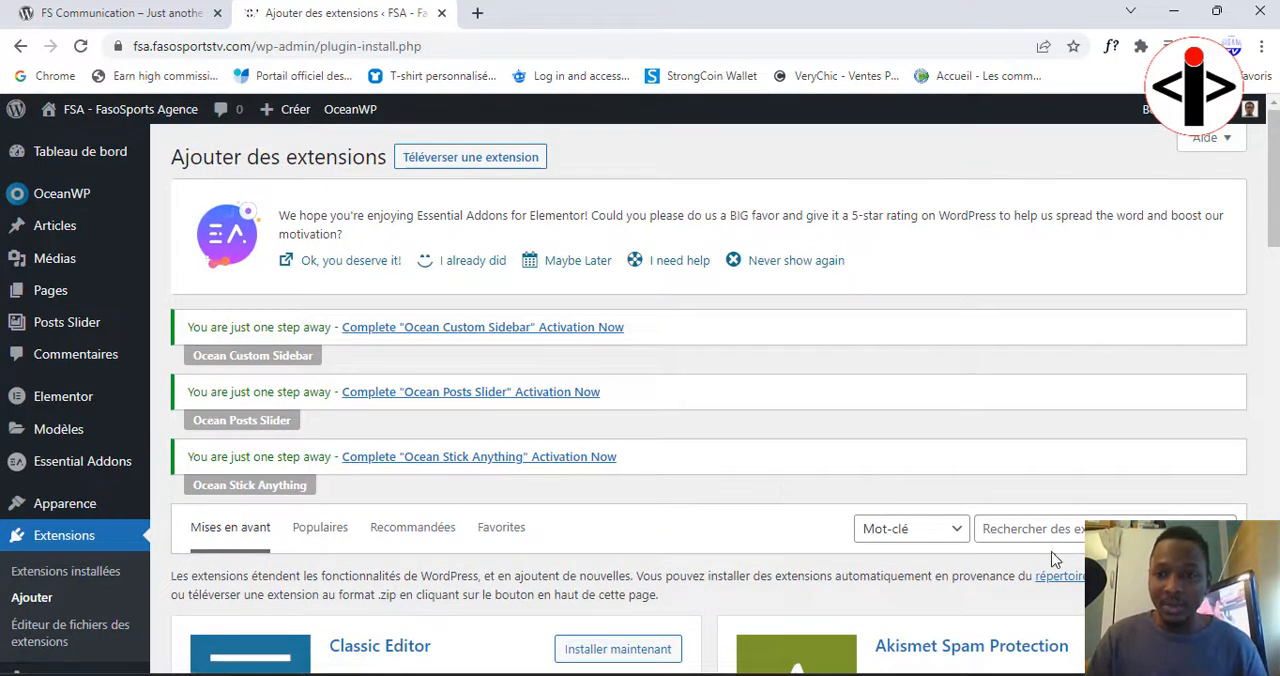
{"action": "left_click", "coordinate": [1040, 535]}
{"action": "key", "text": "ctrl+v"}
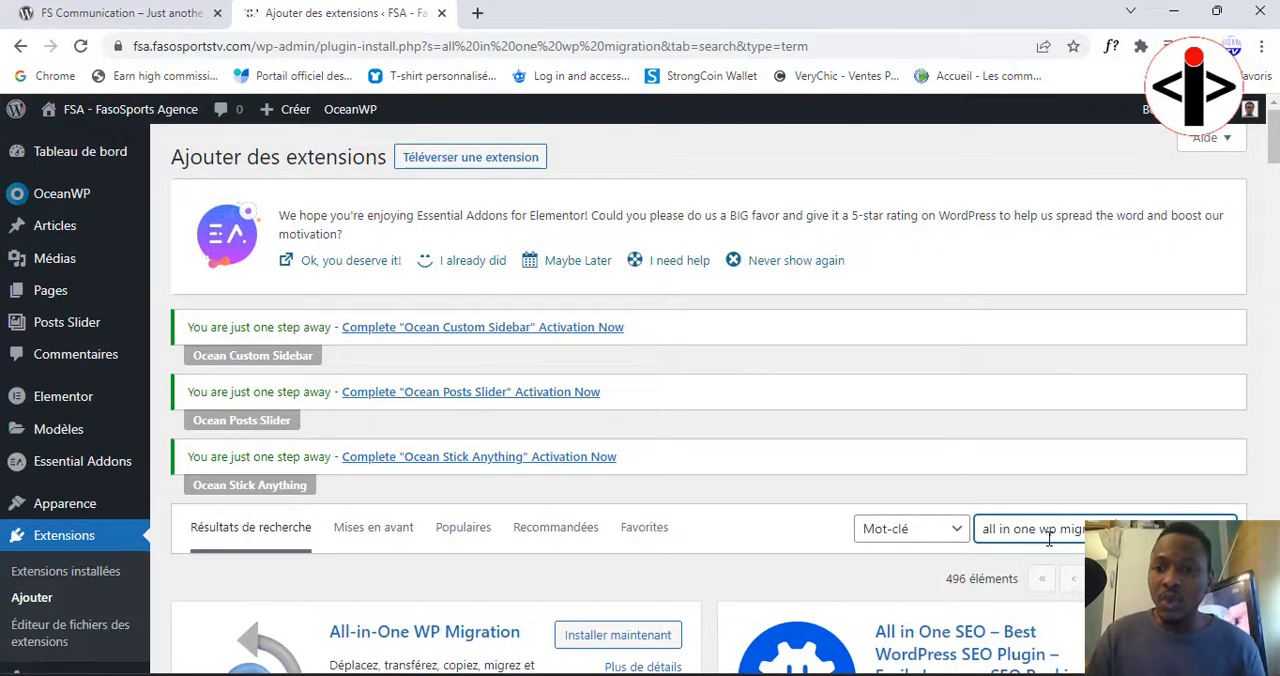
Step: Install and activate the All-in-One WP Migration plugin by ServMask on the FSA site
{"action": "scroll", "coordinate": [1085, 508], "scroll_direction": "down", "scroll_amount": 2}
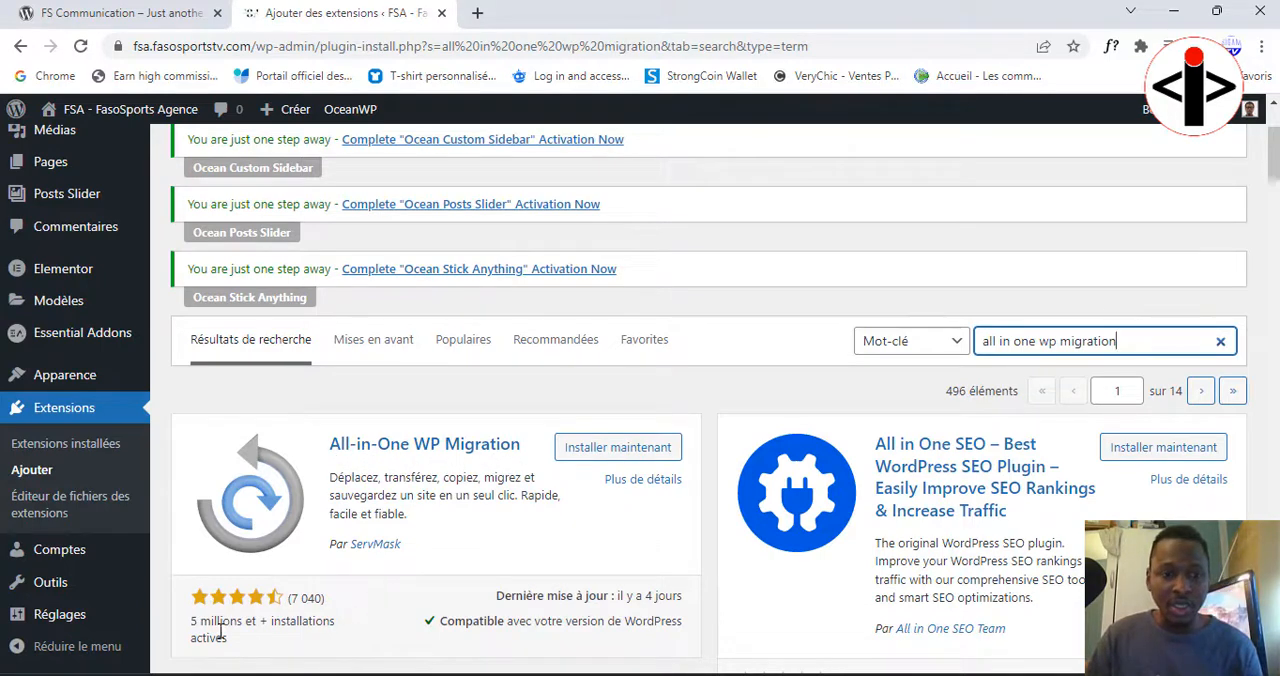
{"action": "left_click_drag", "start_coordinate": [193, 636], "coordinate": [315, 642]}
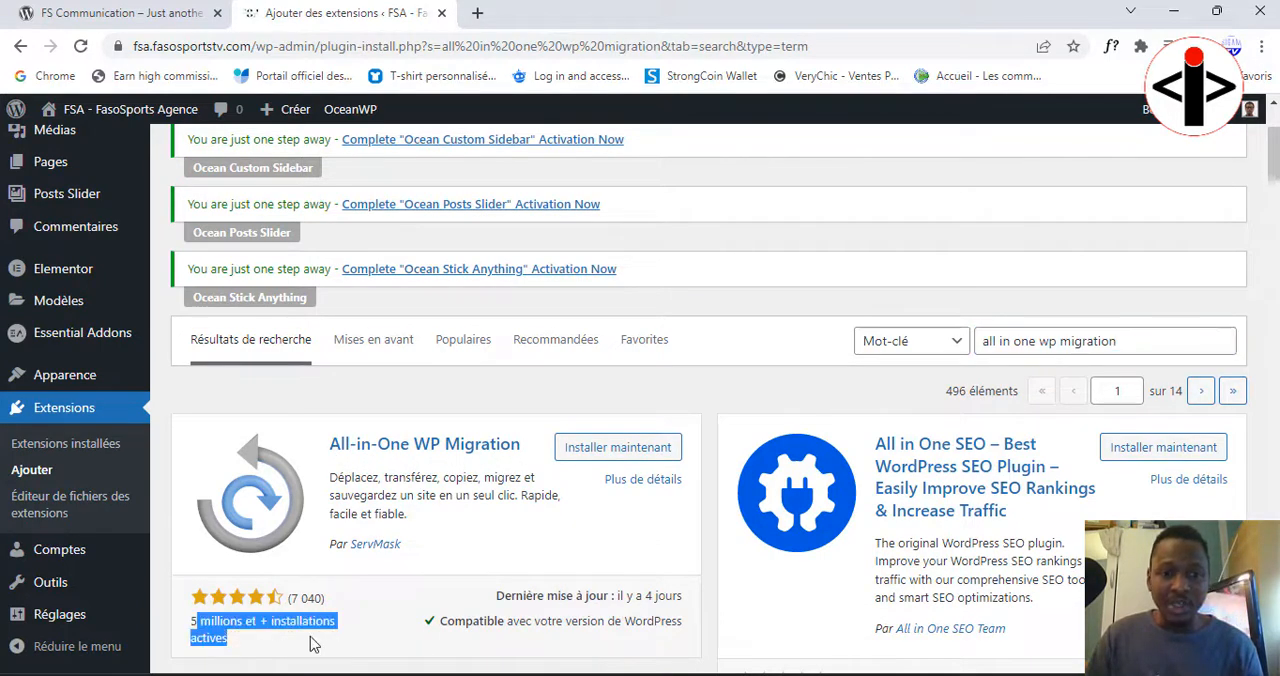
{"action": "left_click", "coordinate": [315, 642]}
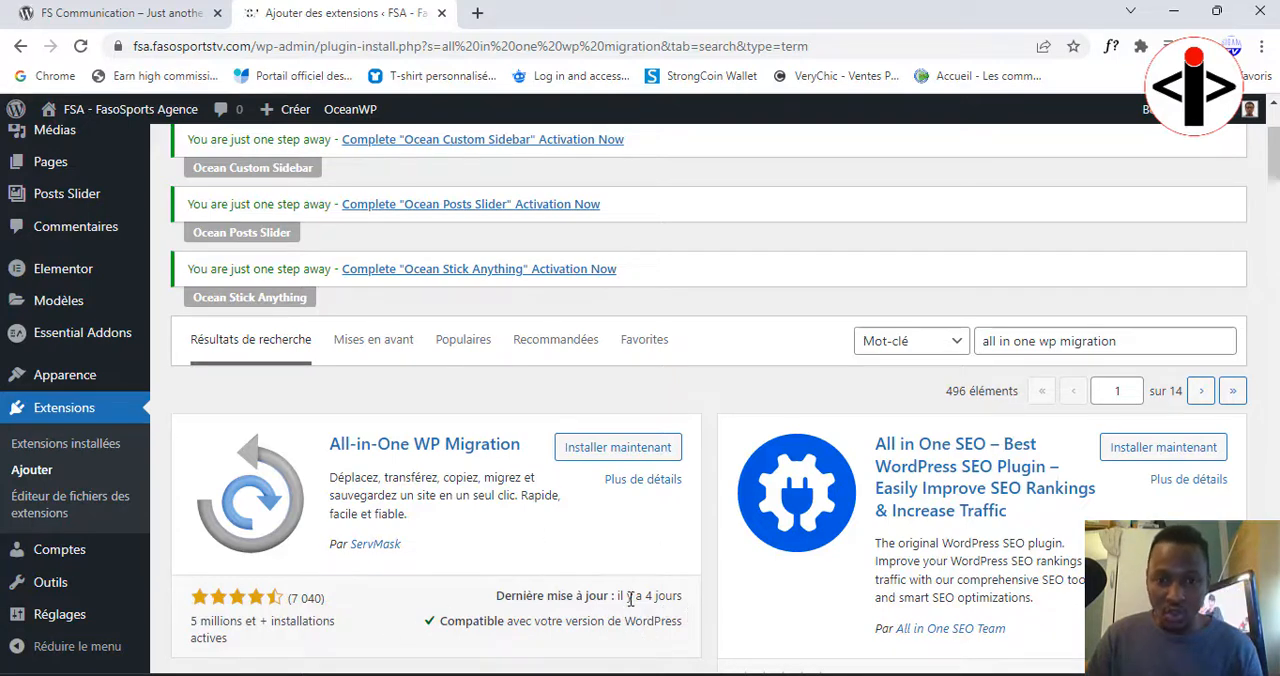
{"action": "left_click", "coordinate": [599, 460]}
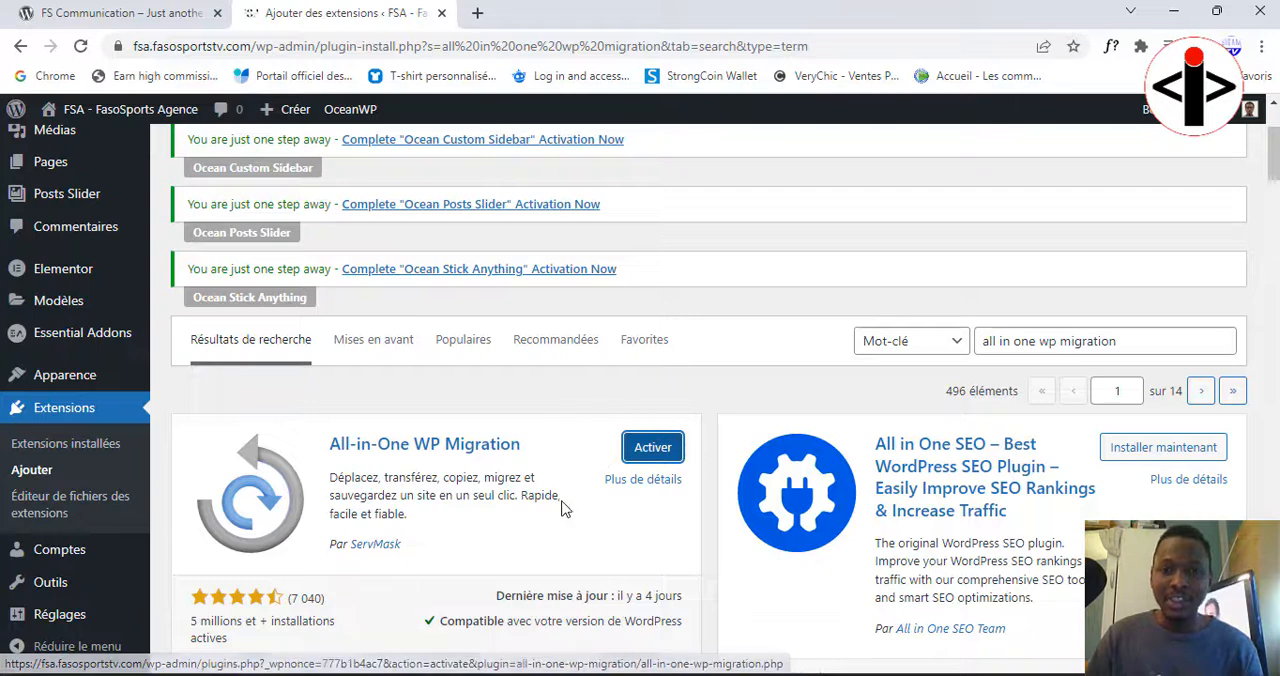
{"action": "left_click", "coordinate": [655, 455]}
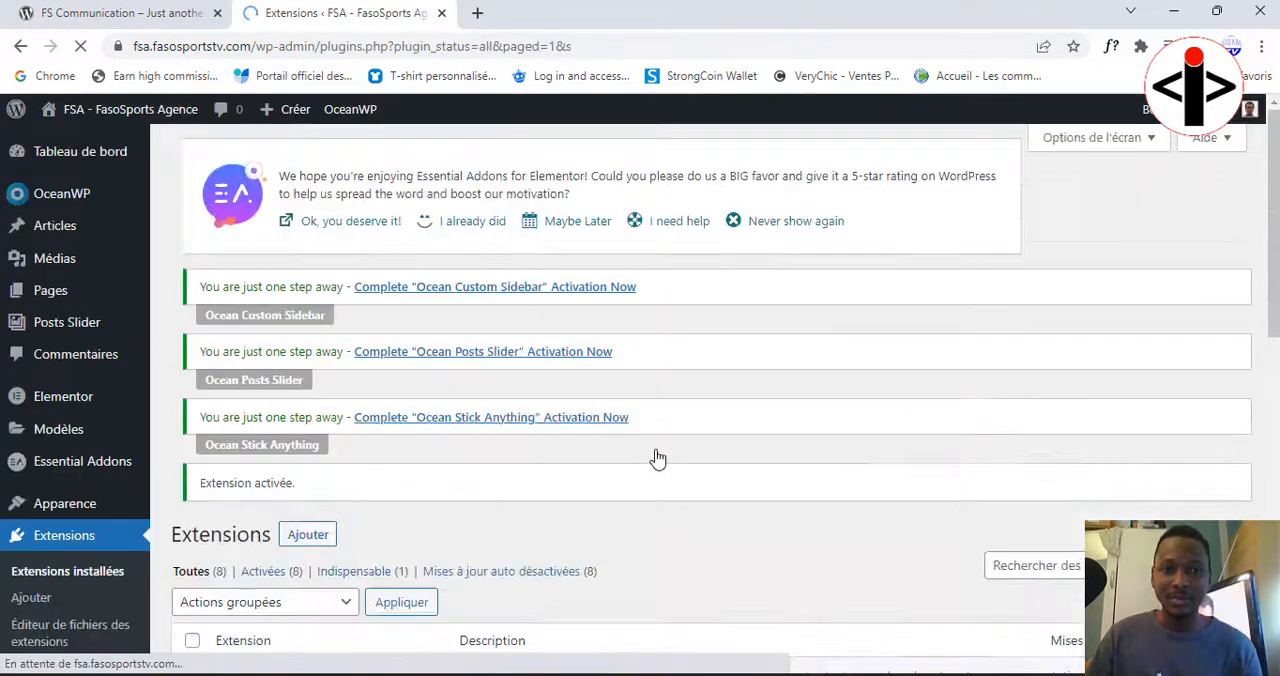
Step: Open the Exporter page of All-in-One WP Migration on the FSA site
{"action": "scroll", "coordinate": [76, 610], "scroll_direction": "down", "scroll_amount": 3}
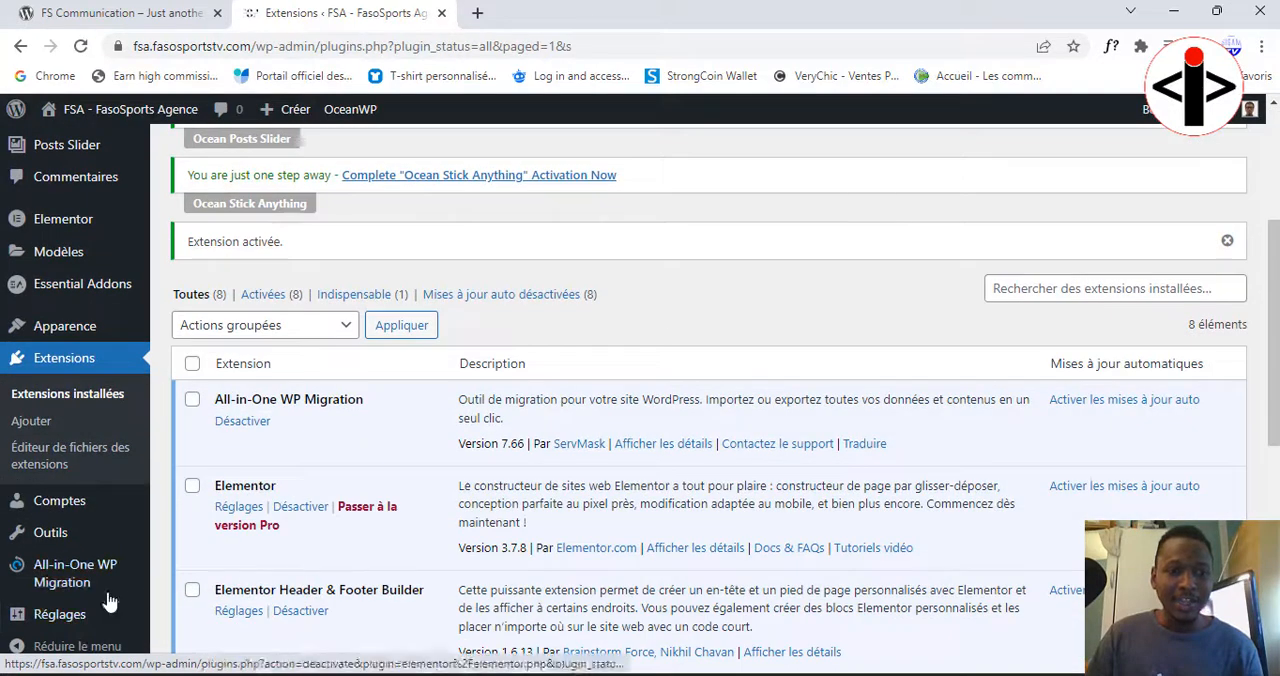
{"action": "mouse_move", "coordinate": [38, 575]}
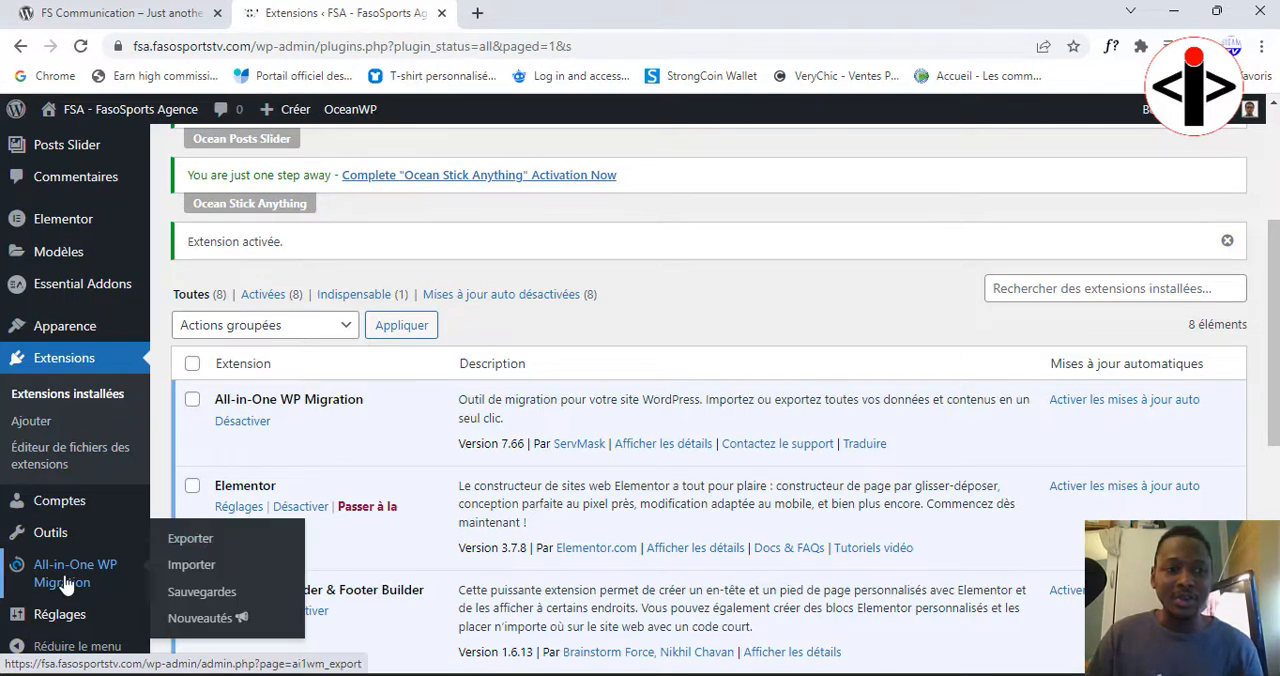
{"action": "left_click", "coordinate": [190, 546]}
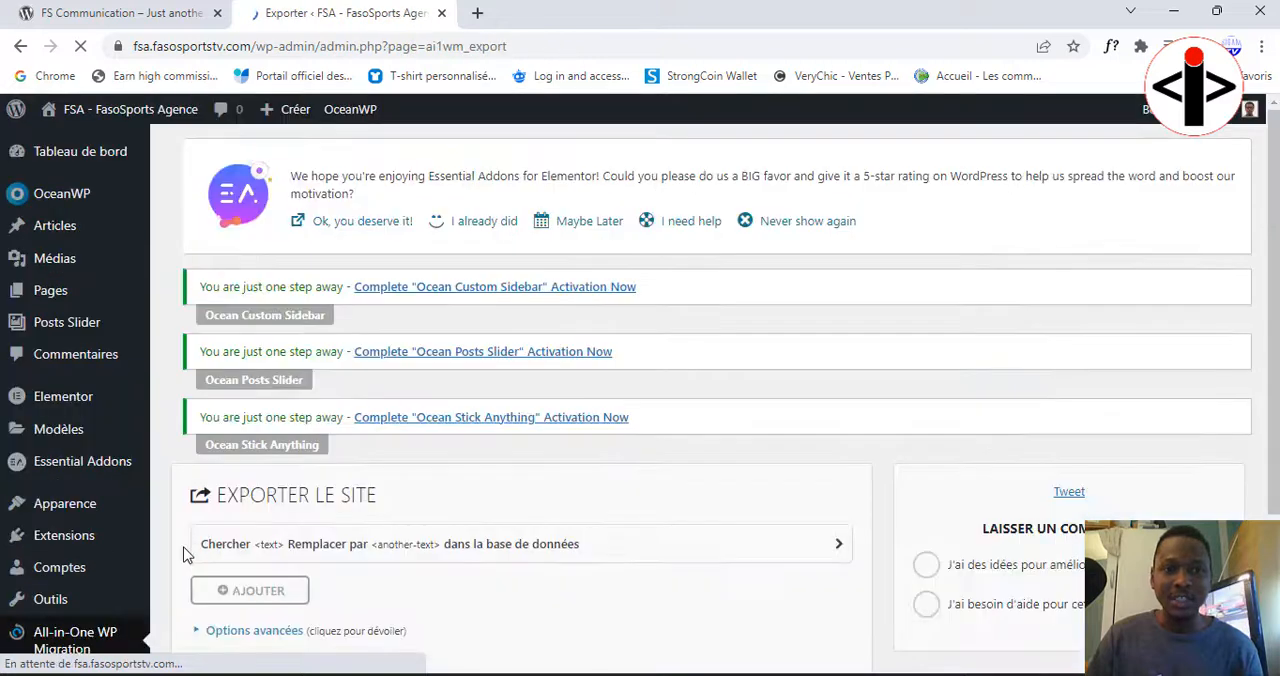
Step: Export the FSA site to a file (Fichier) with All-in-One WP Migration
{"action": "scroll", "coordinate": [535, 537], "scroll_direction": "down", "scroll_amount": 3}
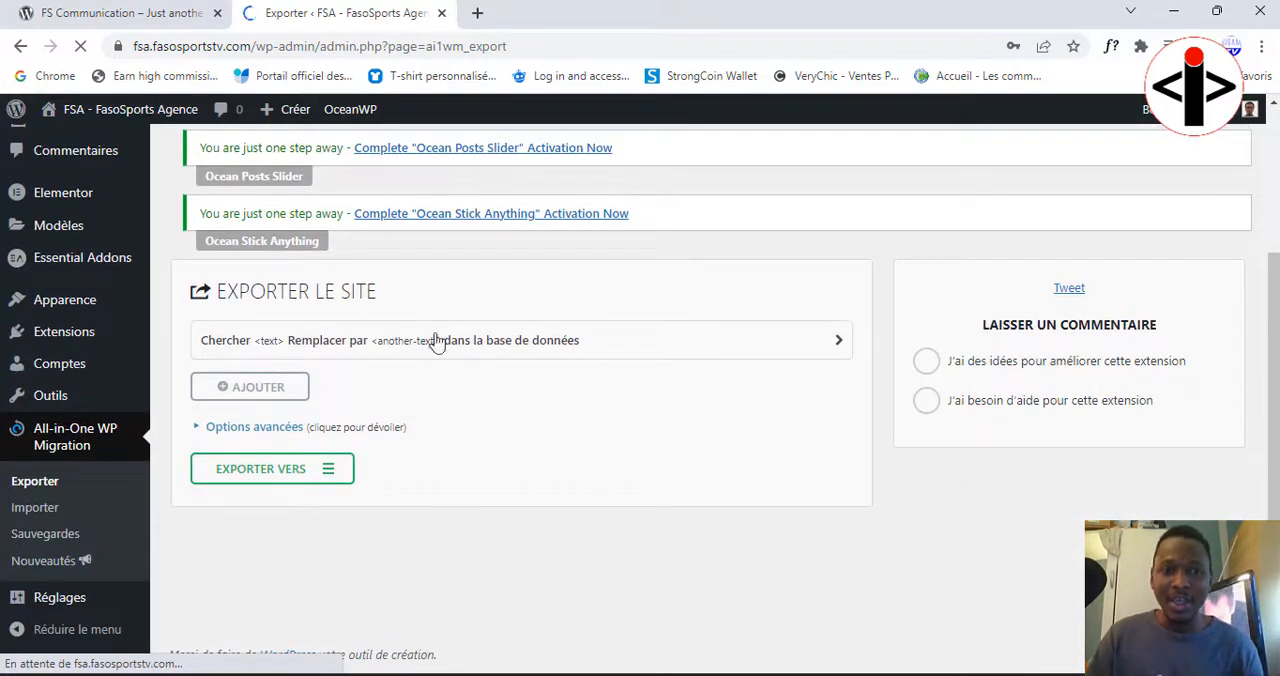
{"action": "left_click", "coordinate": [330, 478]}
{"action": "scroll", "coordinate": [331, 484], "scroll_direction": "down", "scroll_amount": 2}
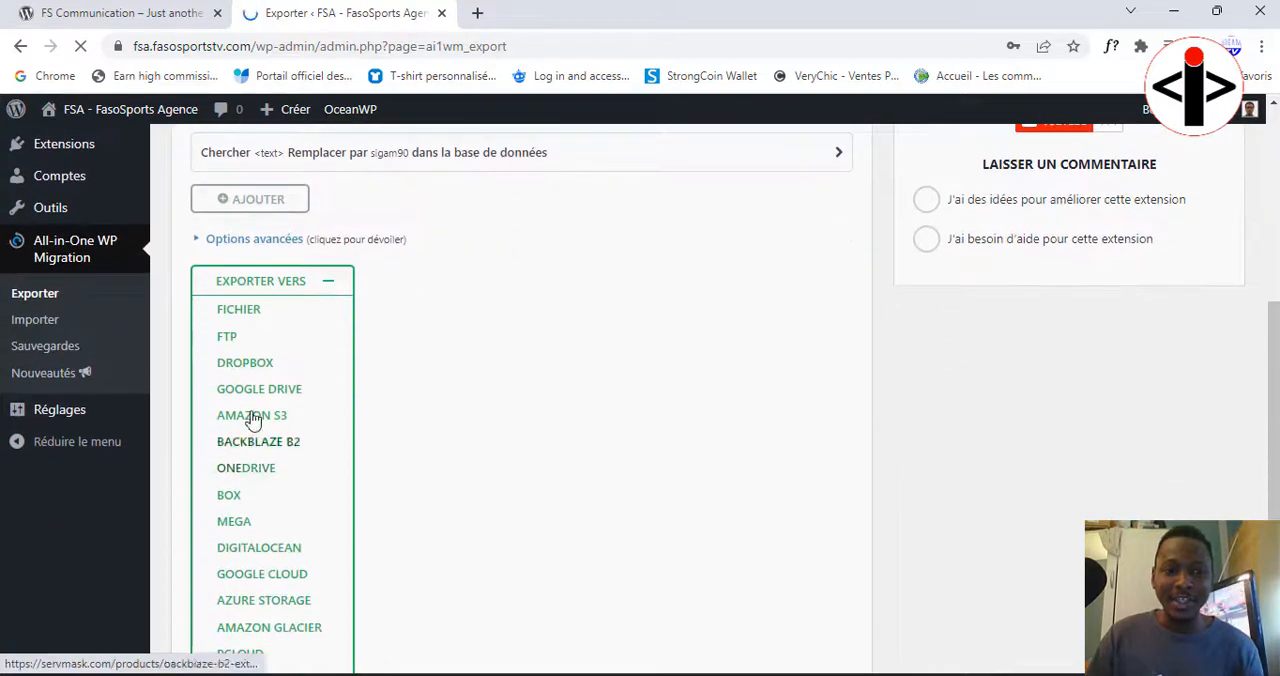
{"action": "left_click", "coordinate": [244, 312]}
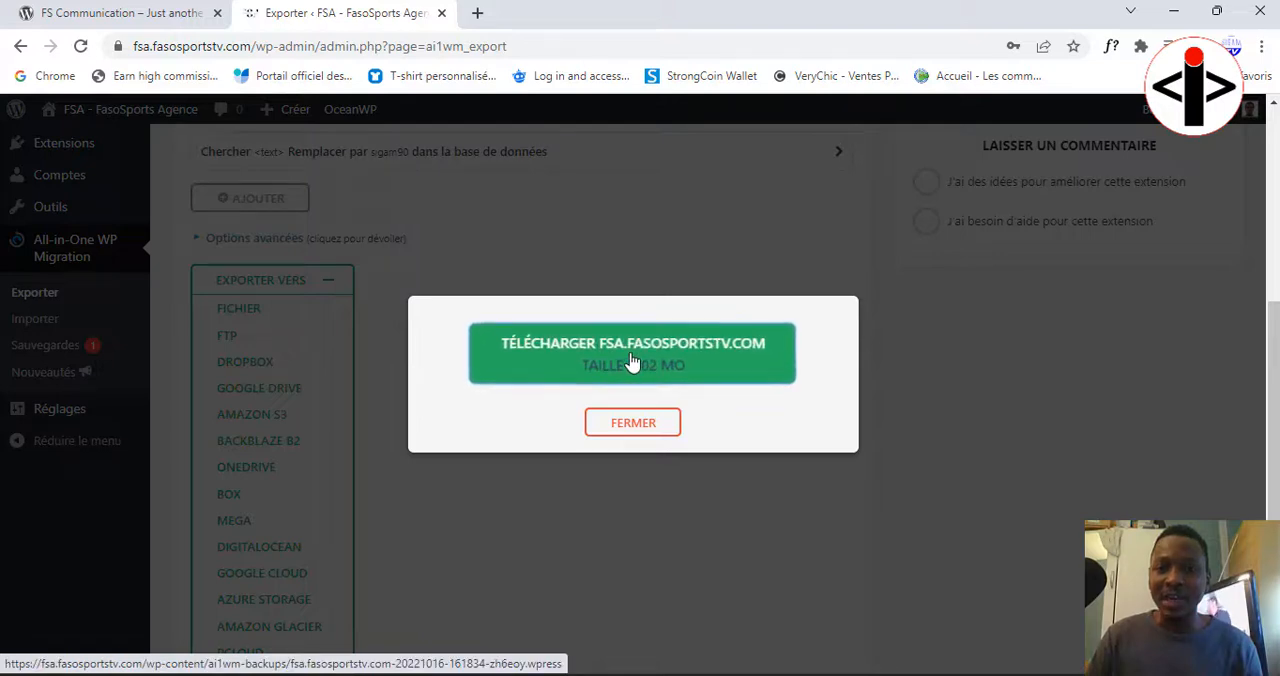
Step: Download the exported FSA archive and save the WPRESS file under its suggested name in a local subfolder
{"action": "left_click", "coordinate": [749, 350]}
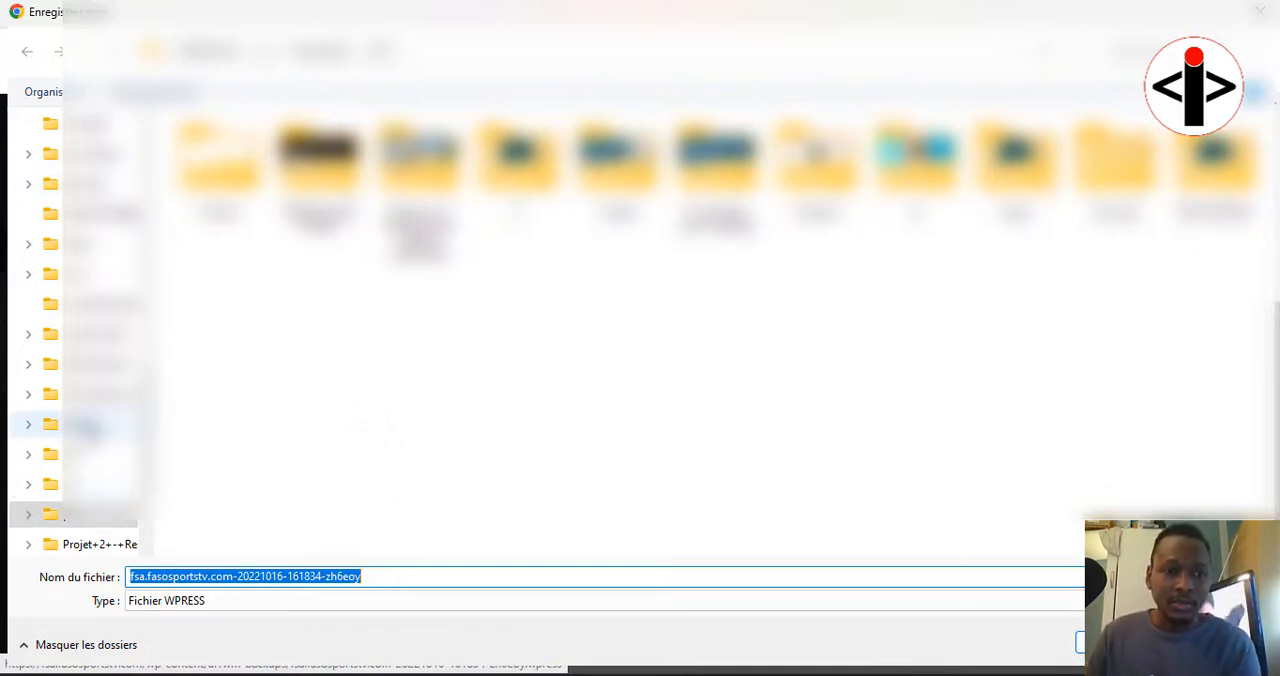
{"action": "left_click", "coordinate": [92, 427]}
{"action": "left_click", "coordinate": [547, 178]}
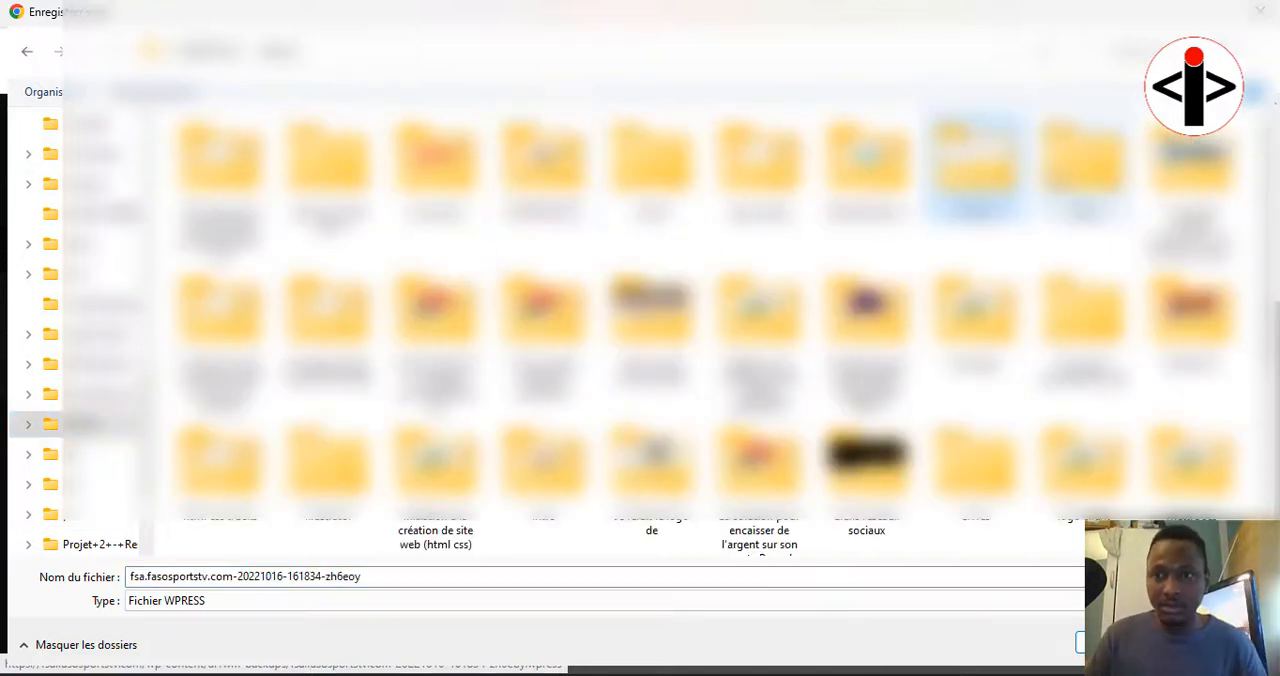
{"action": "double_click", "coordinate": [1084, 178]}
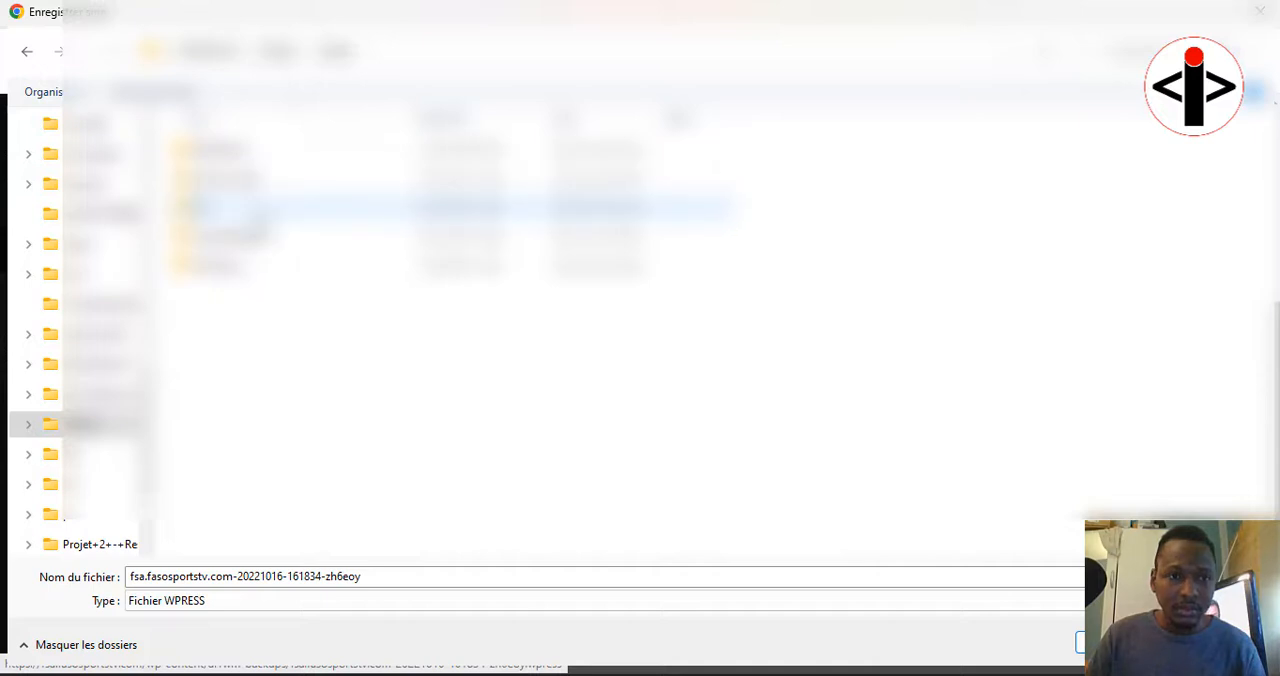
{"action": "double_click", "coordinate": [256, 213]}
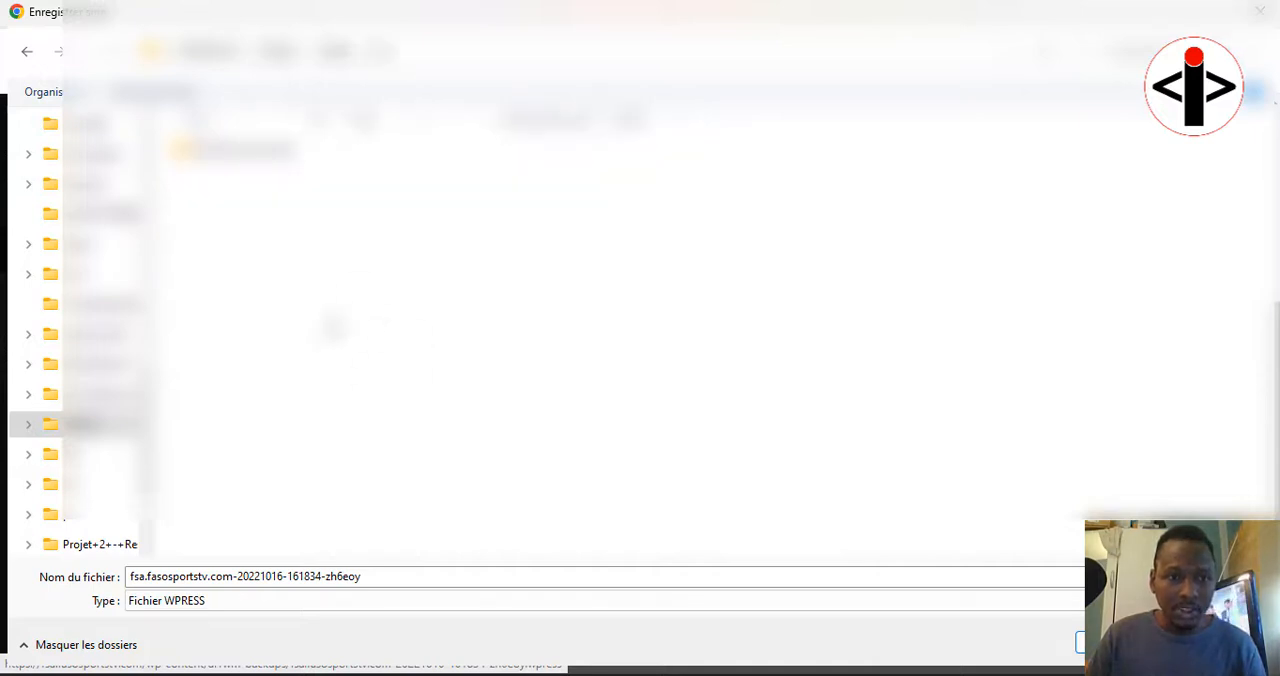
{"action": "left_click", "coordinate": [1118, 643]}
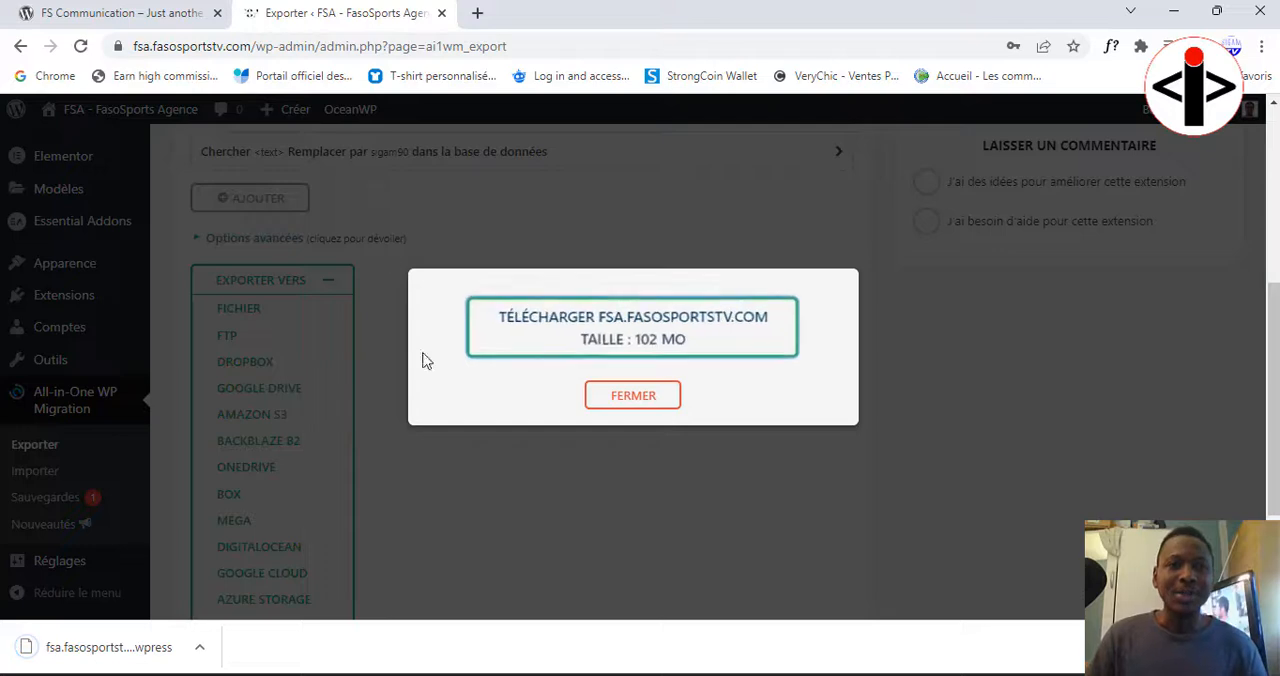
Step: Switch to the FS Communication site and open its WordPress dashboard
{"action": "left_click", "coordinate": [160, 13]}
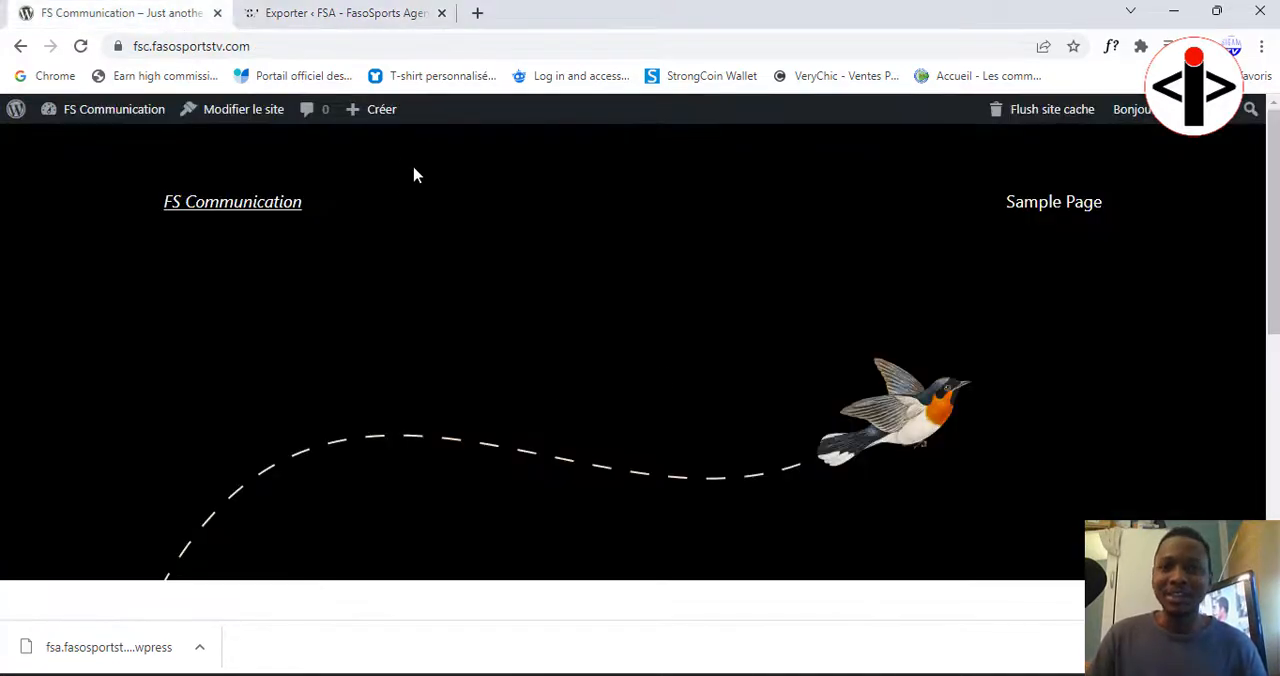
{"action": "left_click", "coordinate": [261, 206]}
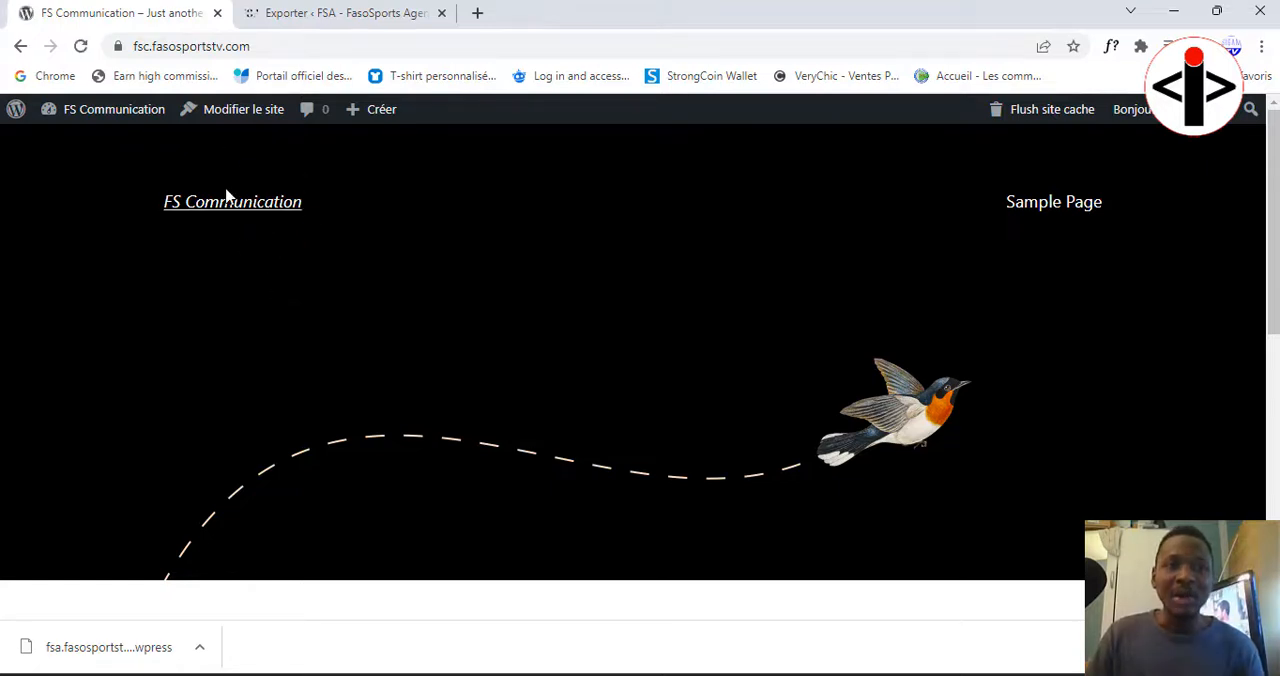
{"action": "left_click", "coordinate": [130, 119]}
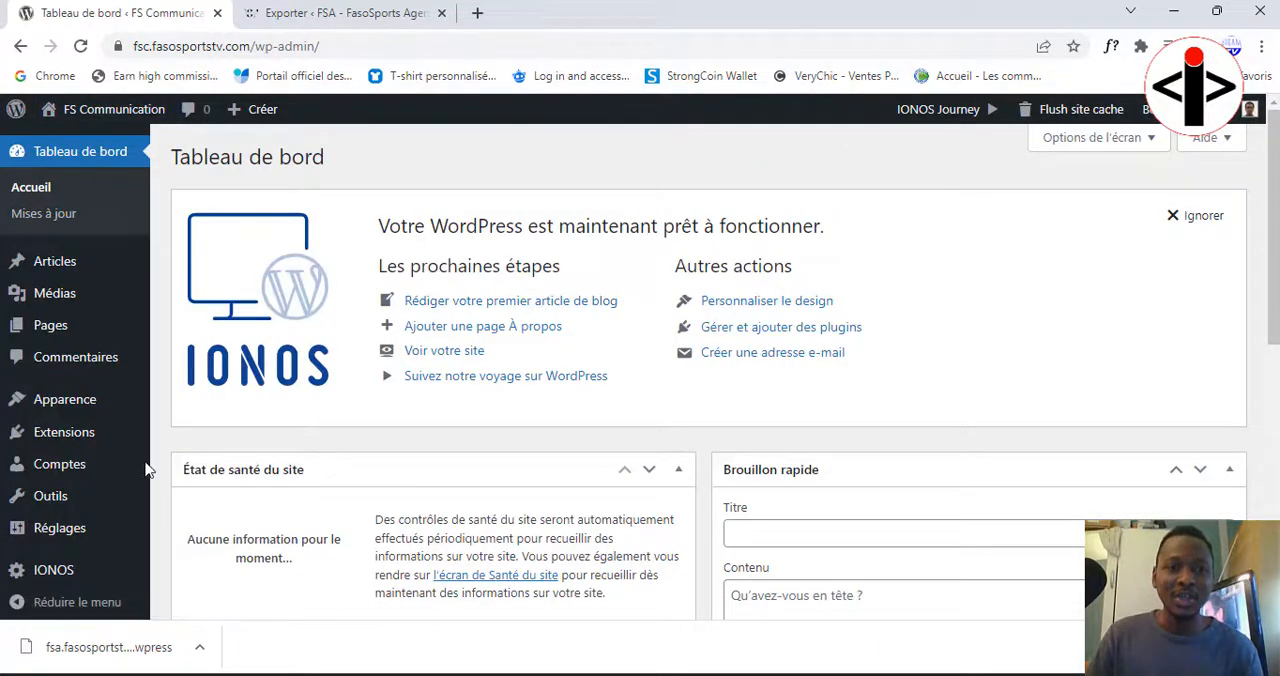
Step: Find the ServMask plugin with the search "all in one wp migration" and install and activate it on the FS Communication site
{"action": "scroll", "coordinate": [110, 510], "scroll_direction": "down", "scroll_amount": 1}
{"action": "mouse_move", "coordinate": [80, 430]}
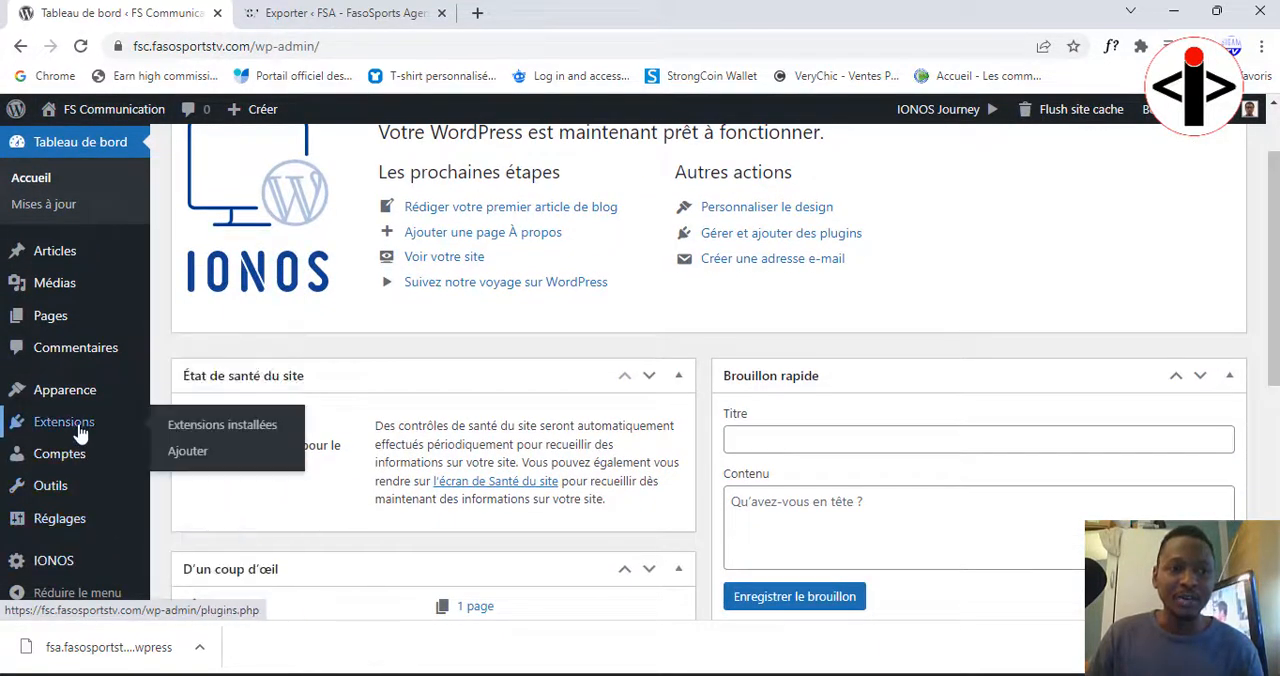
{"action": "left_click", "coordinate": [190, 455]}
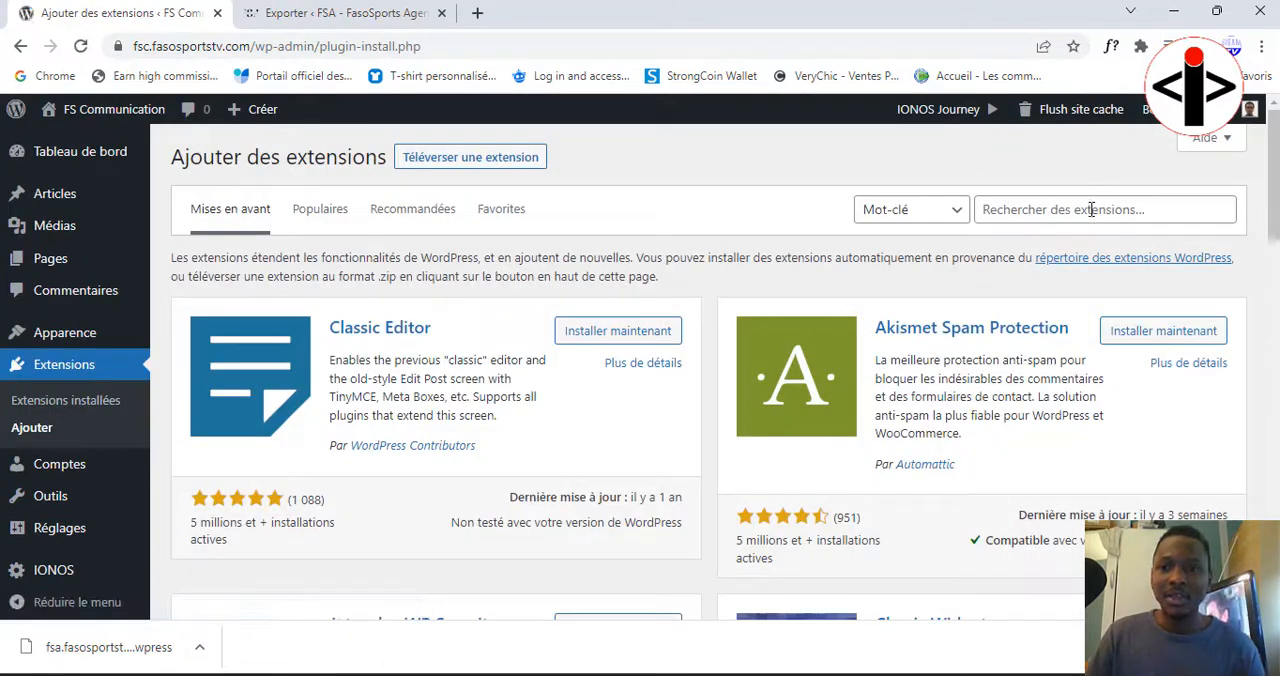
{"action": "left_click", "coordinate": [1089, 209]}
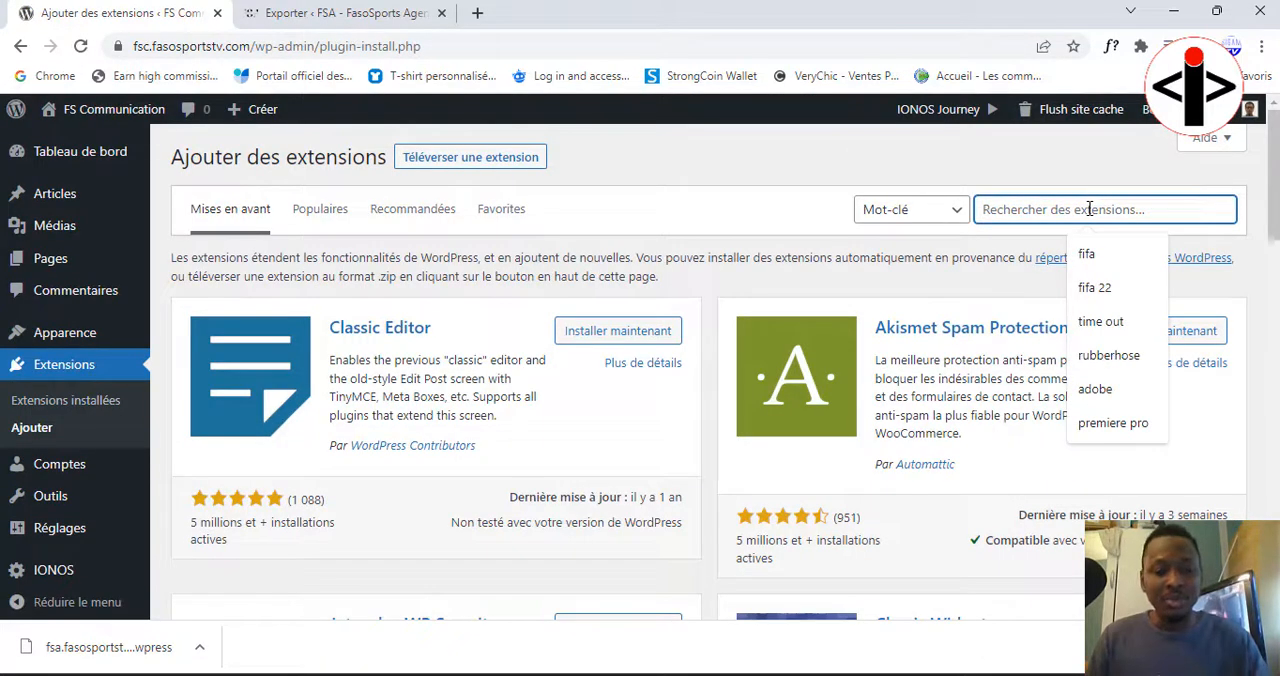
{"action": "type", "text": "all in one wp migration"}
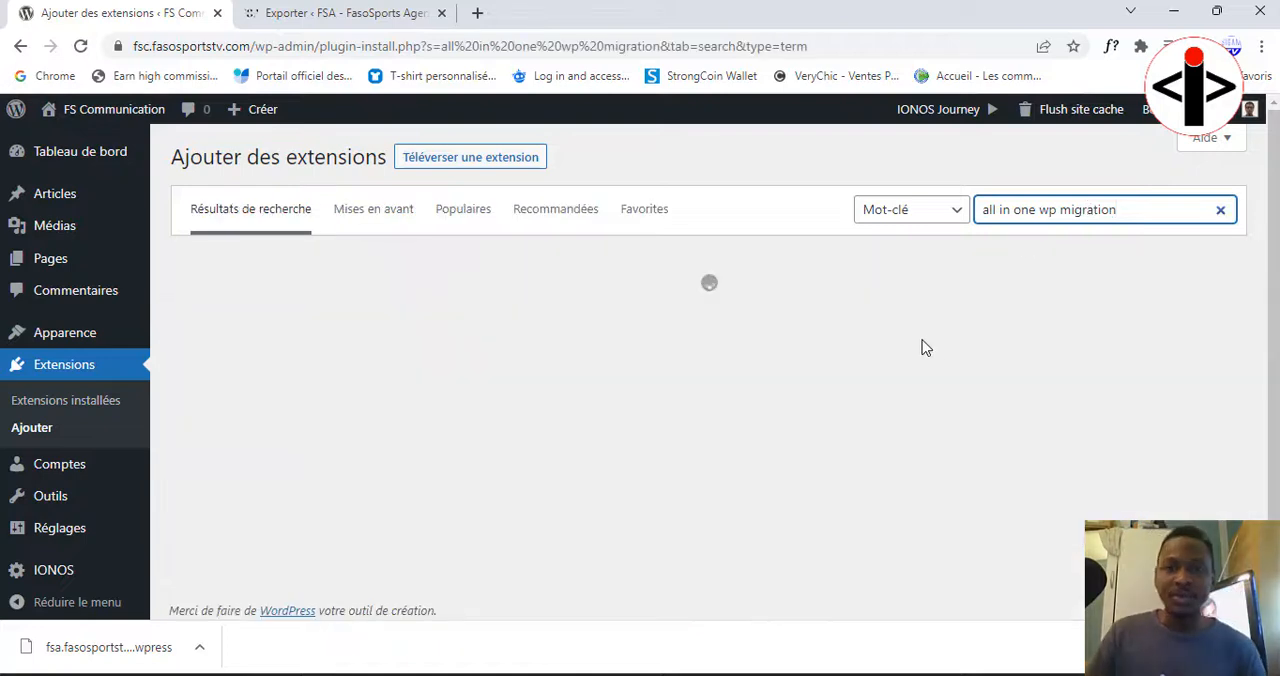
{"action": "left_click", "coordinate": [602, 324]}
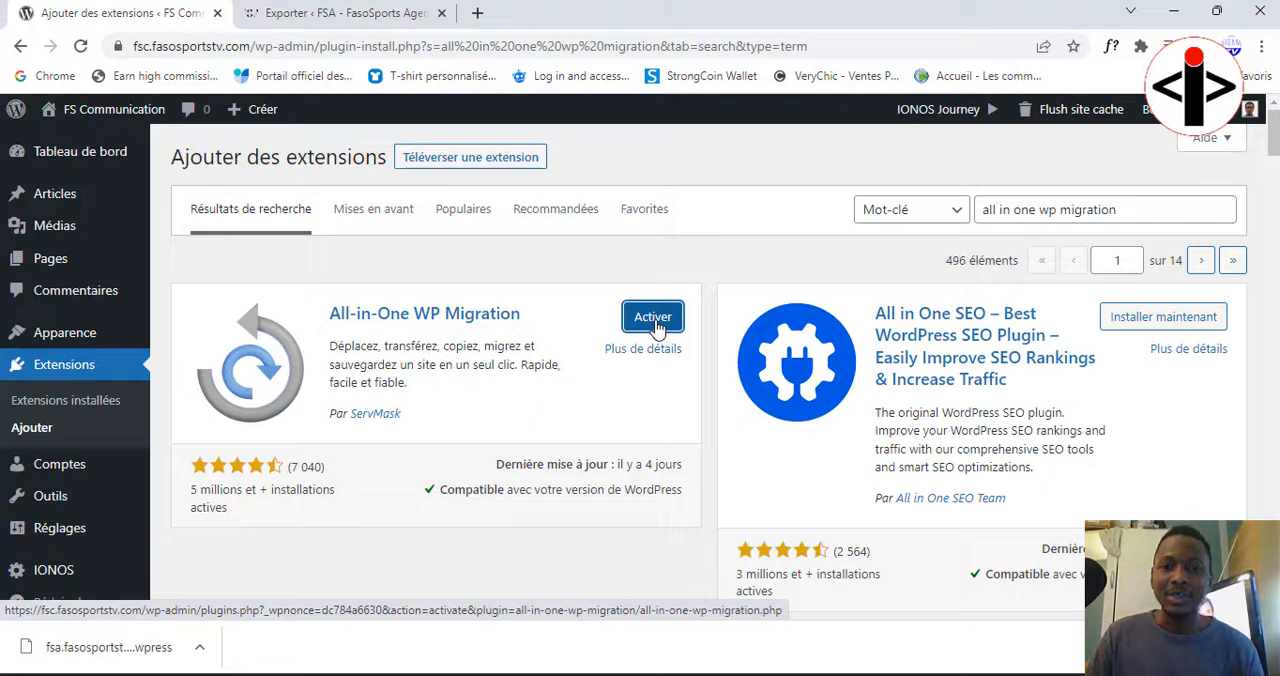
{"action": "left_click", "coordinate": [656, 326]}
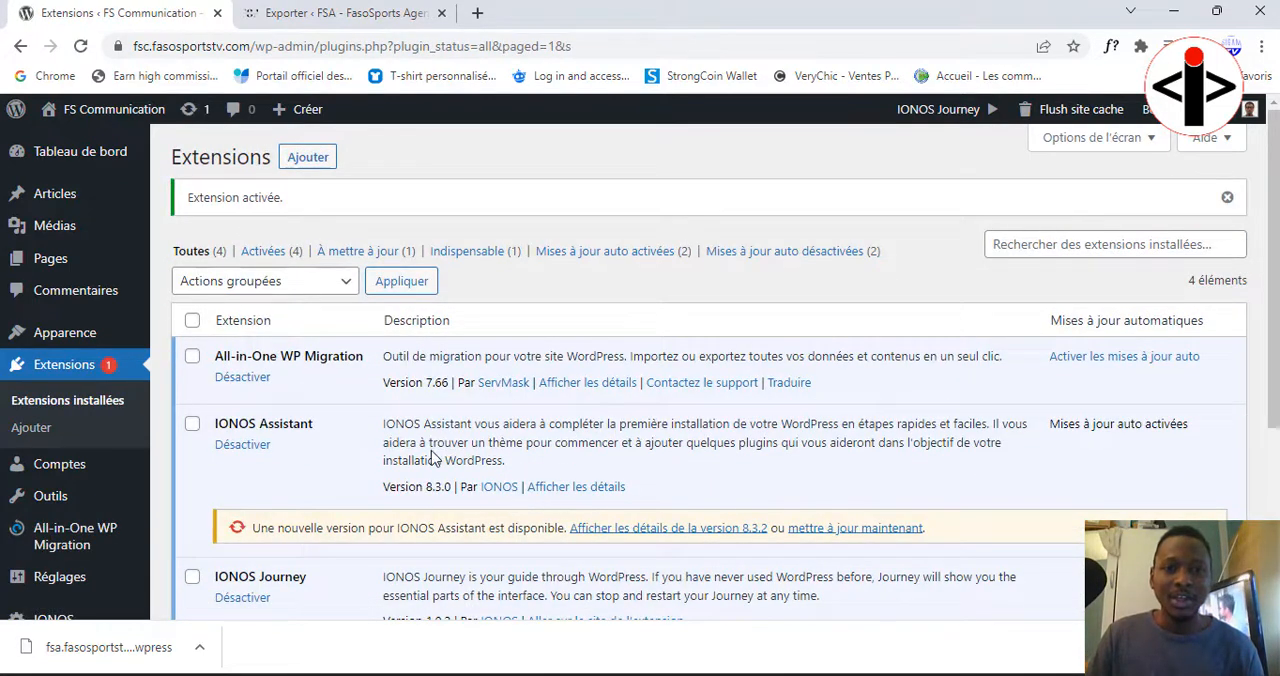
Step: Deactivate the IONOS Assistant, IONOS Journey and IONOS Performance plugins together with one bulk action
{"action": "scroll", "coordinate": [286, 370], "scroll_direction": "down", "scroll_amount": 2}
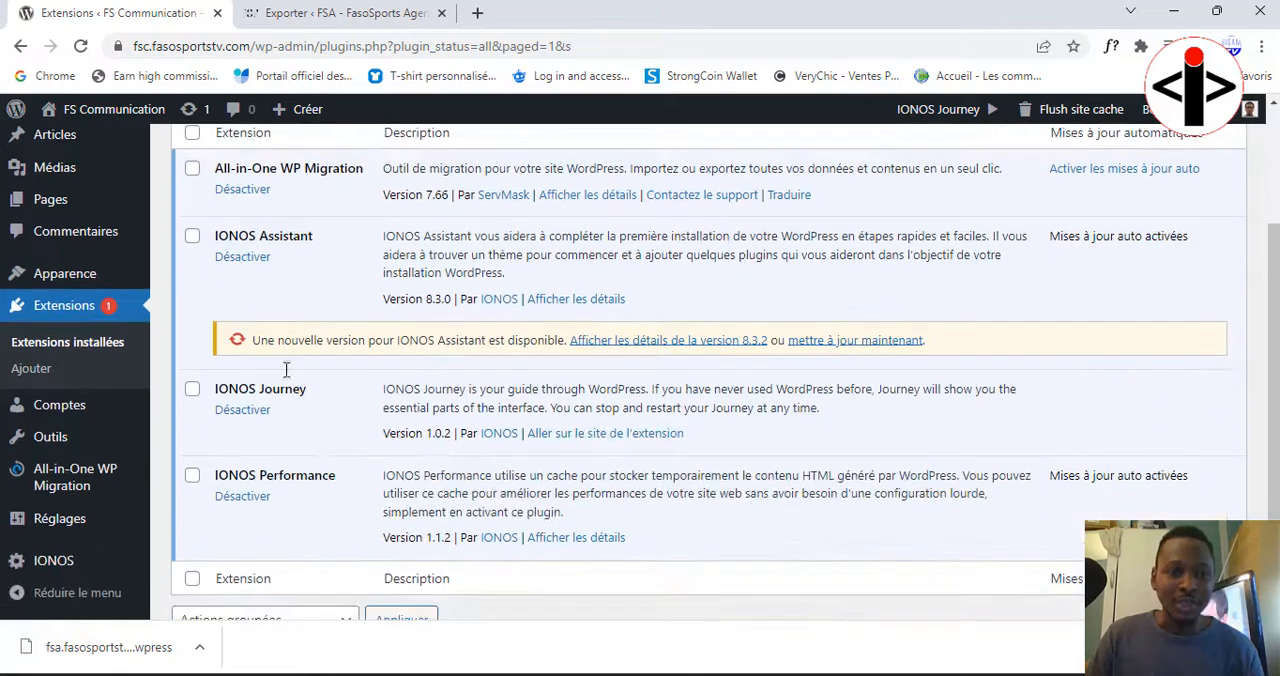
{"action": "left_click", "coordinate": [192, 476]}
{"action": "left_click", "coordinate": [192, 389]}
{"action": "scroll", "coordinate": [200, 420], "scroll_direction": "up", "scroll_amount": 2}
{"action": "left_click", "coordinate": [192, 424]}
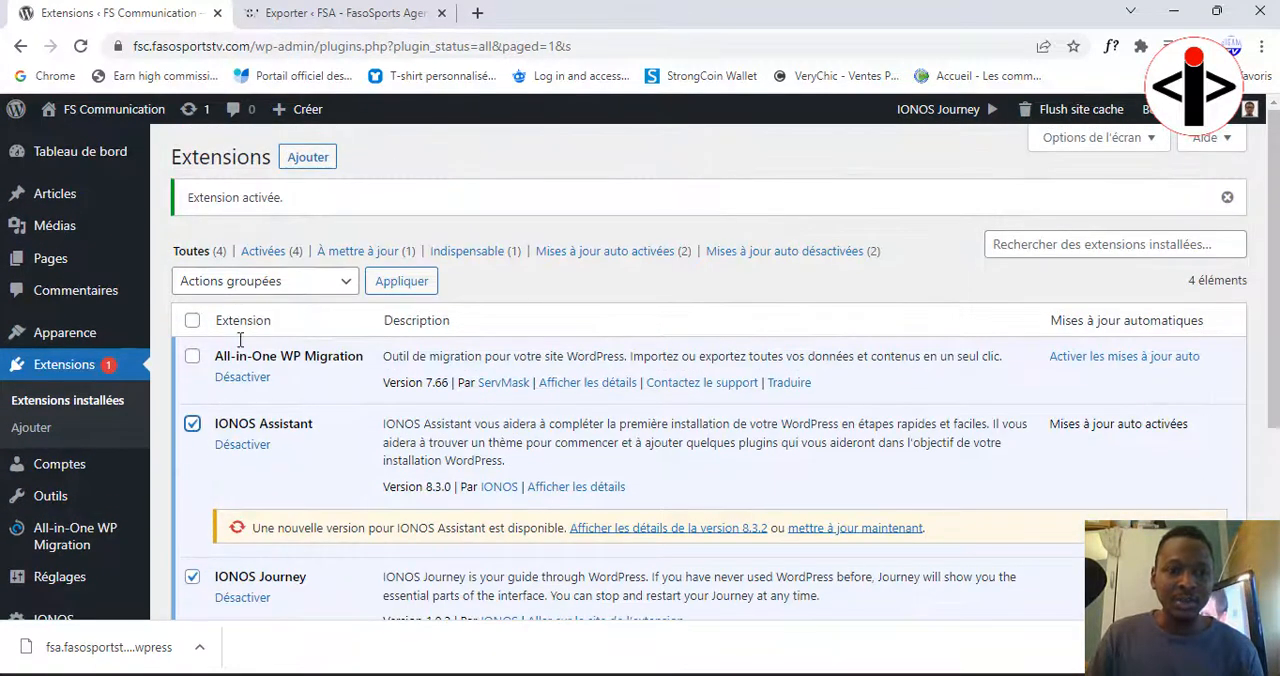
{"action": "left_click", "coordinate": [286, 284]}
{"action": "left_click", "coordinate": [252, 343]}
{"action": "left_click", "coordinate": [380, 285]}
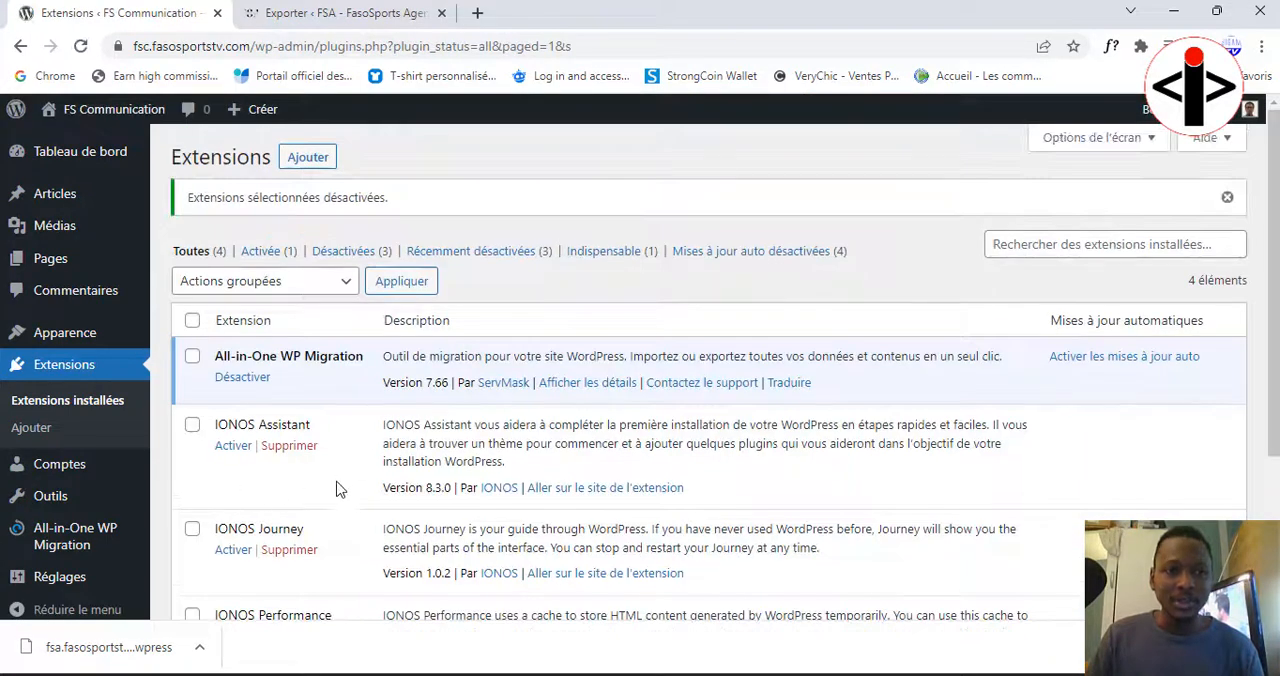
Step: Filter the plugins to the deactivated ones and bulk-delete IONOS Assistant, IONOS Journey and IONOS Performance
{"action": "left_click", "coordinate": [348, 251]}
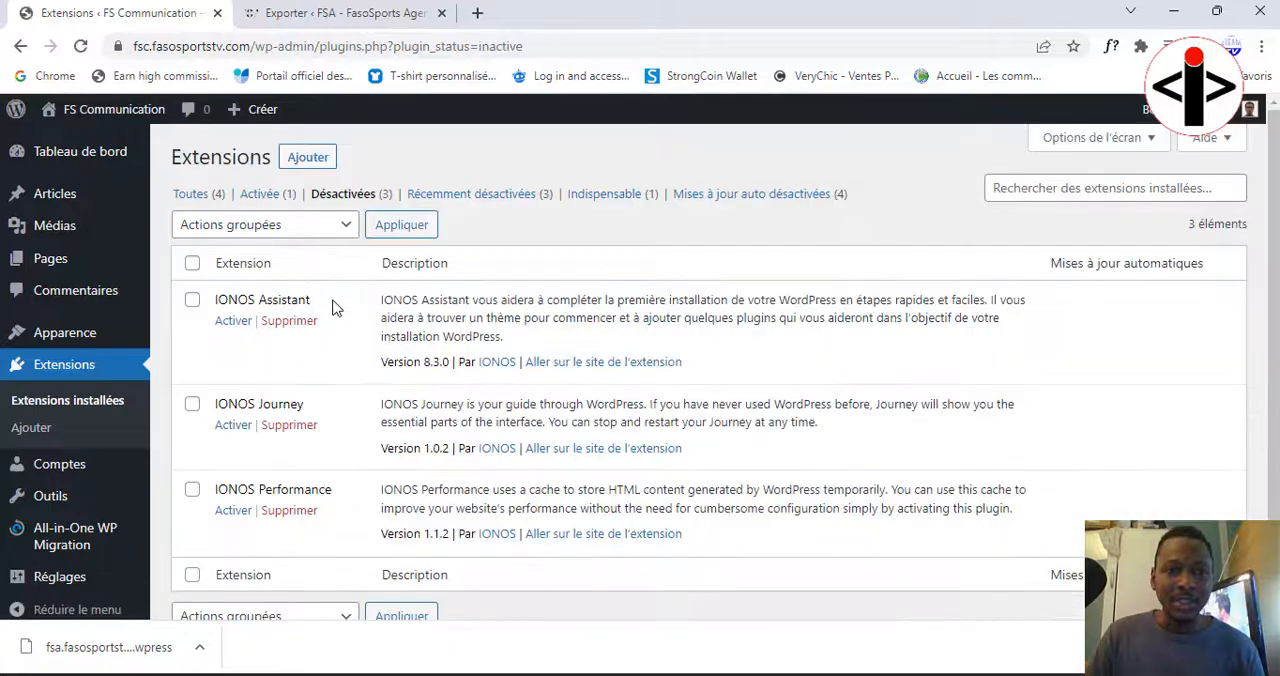
{"action": "left_click", "coordinate": [192, 263]}
{"action": "left_click", "coordinate": [258, 226]}
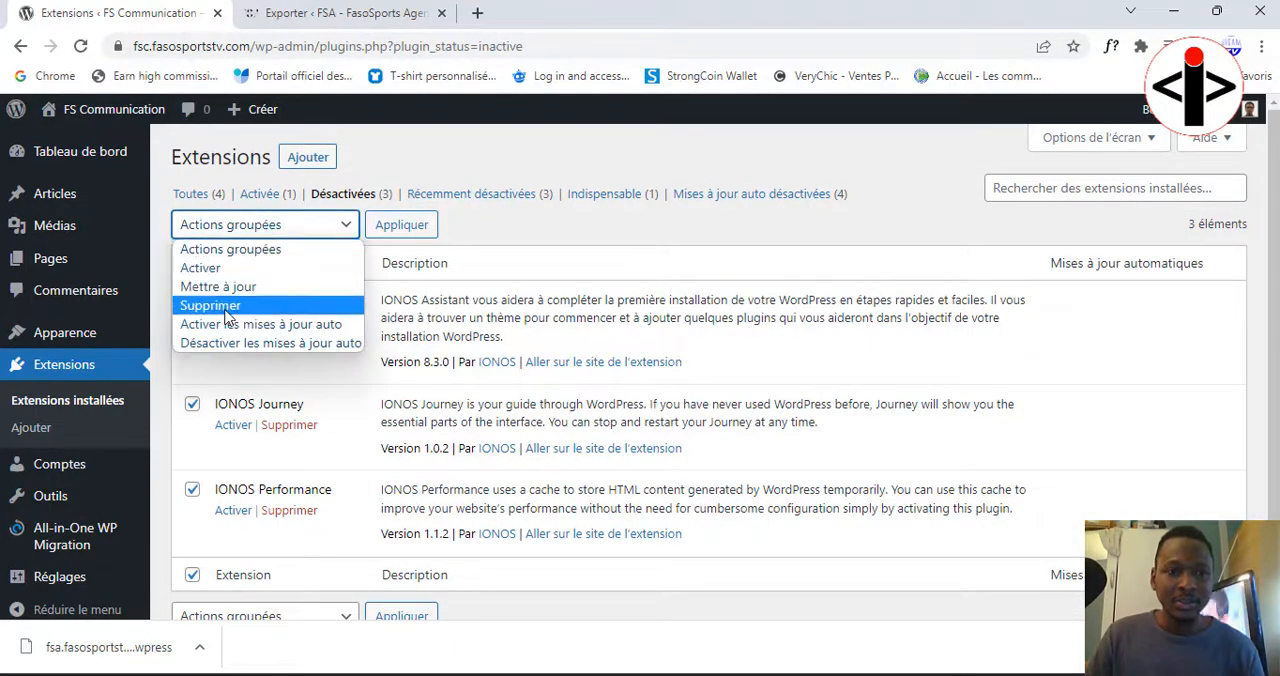
{"action": "left_click", "coordinate": [228, 305]}
{"action": "left_click", "coordinate": [401, 225]}
{"action": "left_click", "coordinate": [721, 172]}
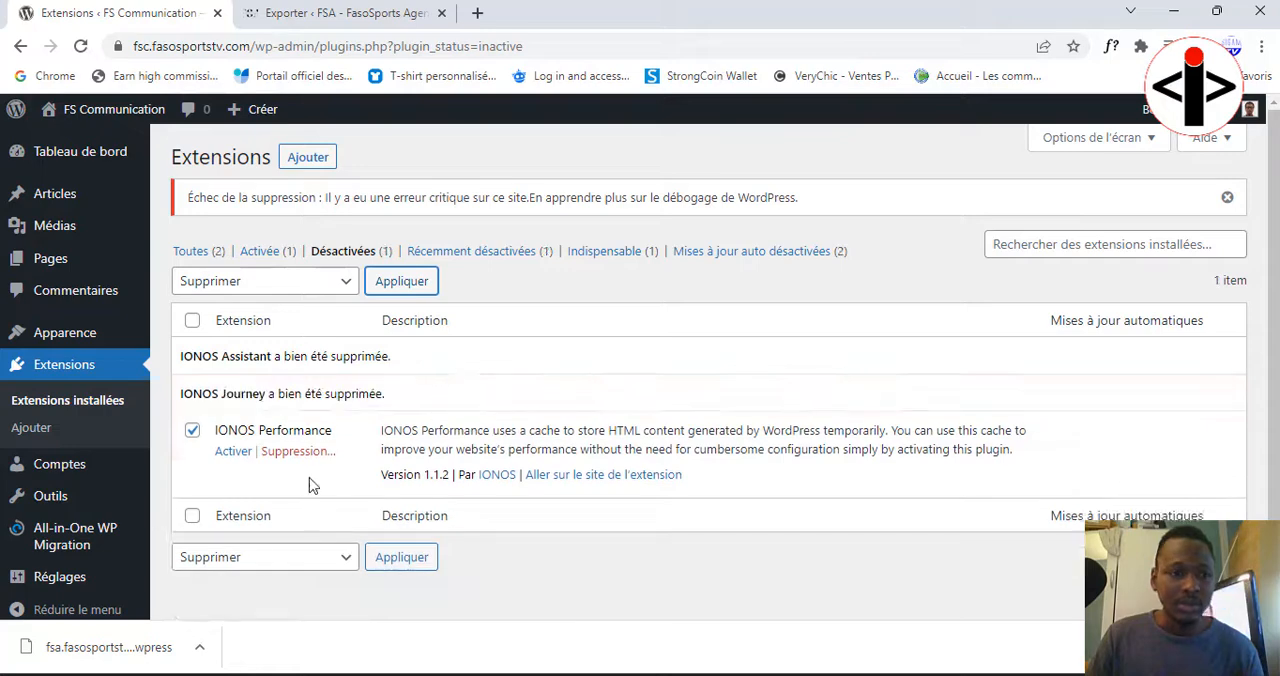
Step: Move the Privacy Policy and Sample Page pages of the FS Communication site to the trash
{"action": "left_click", "coordinate": [50, 270]}
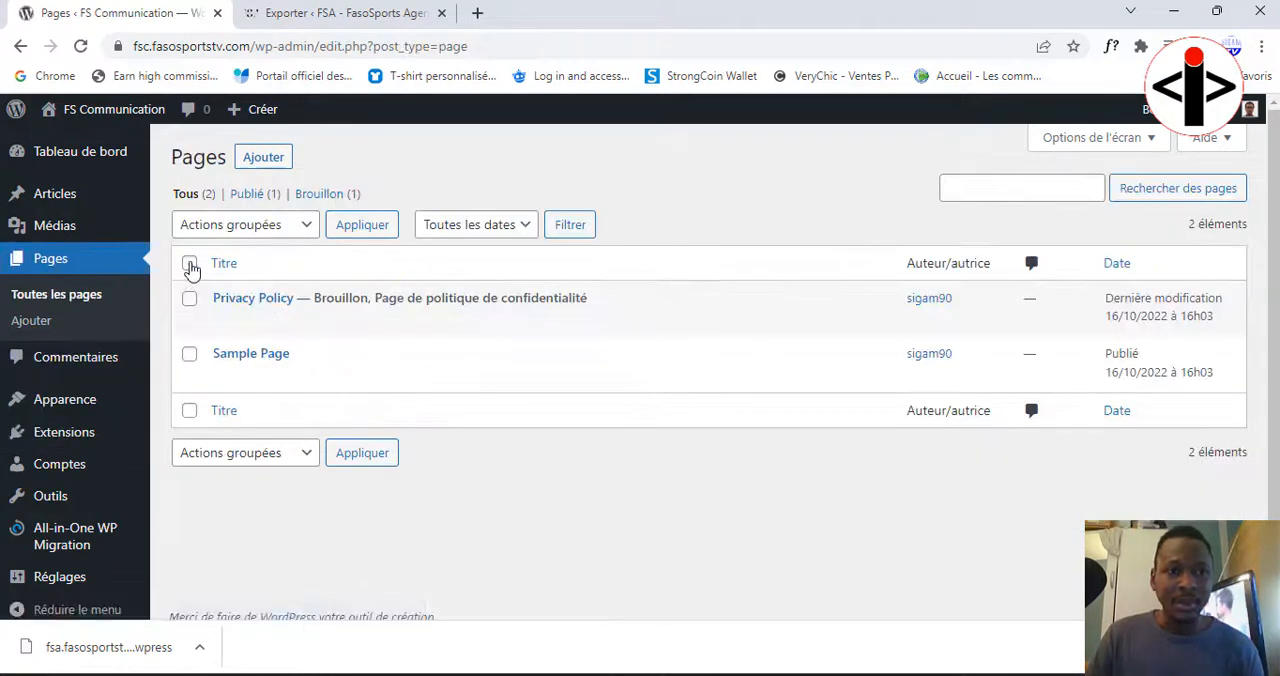
{"action": "left_click", "coordinate": [189, 263]}
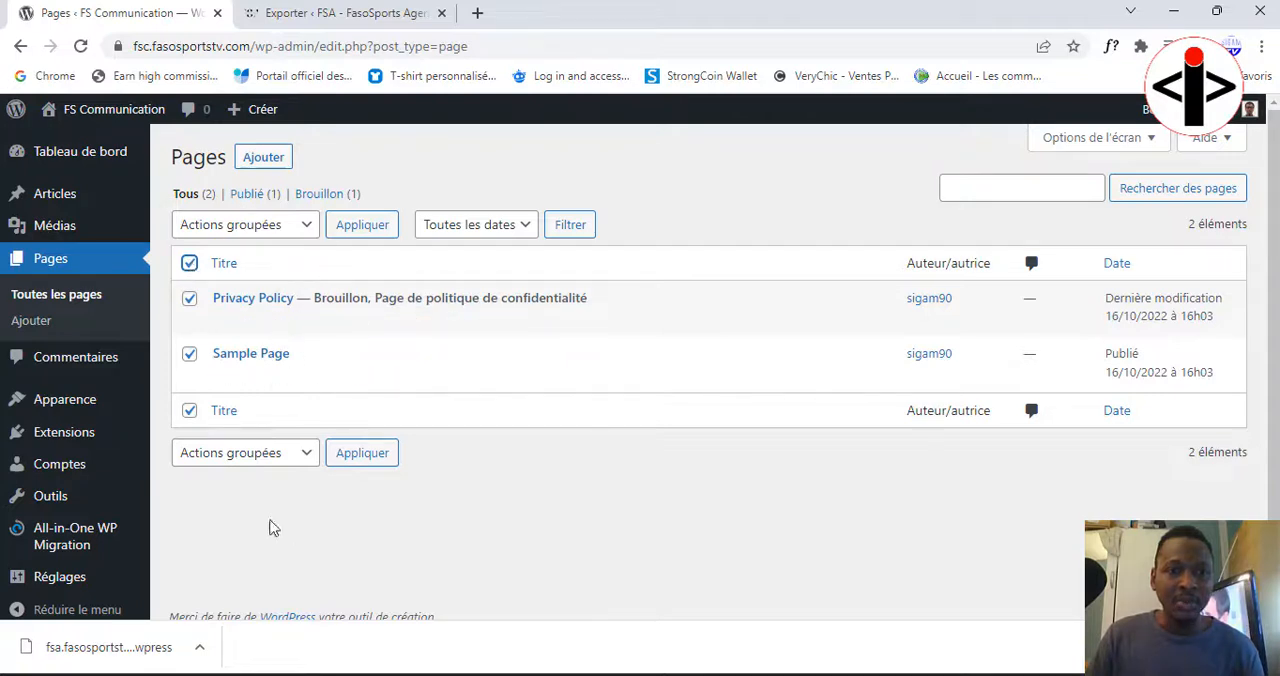
{"action": "left_click", "coordinate": [275, 455]}
{"action": "left_click", "coordinate": [258, 515]}
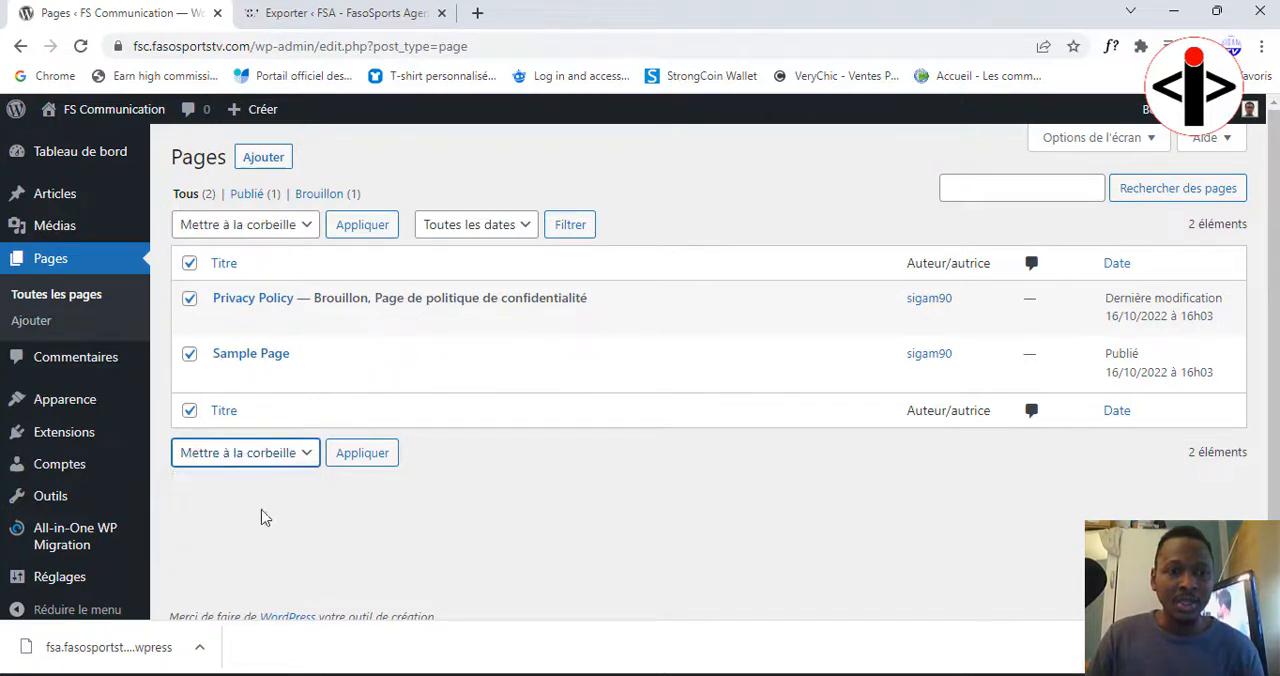
{"action": "left_click", "coordinate": [361, 231]}
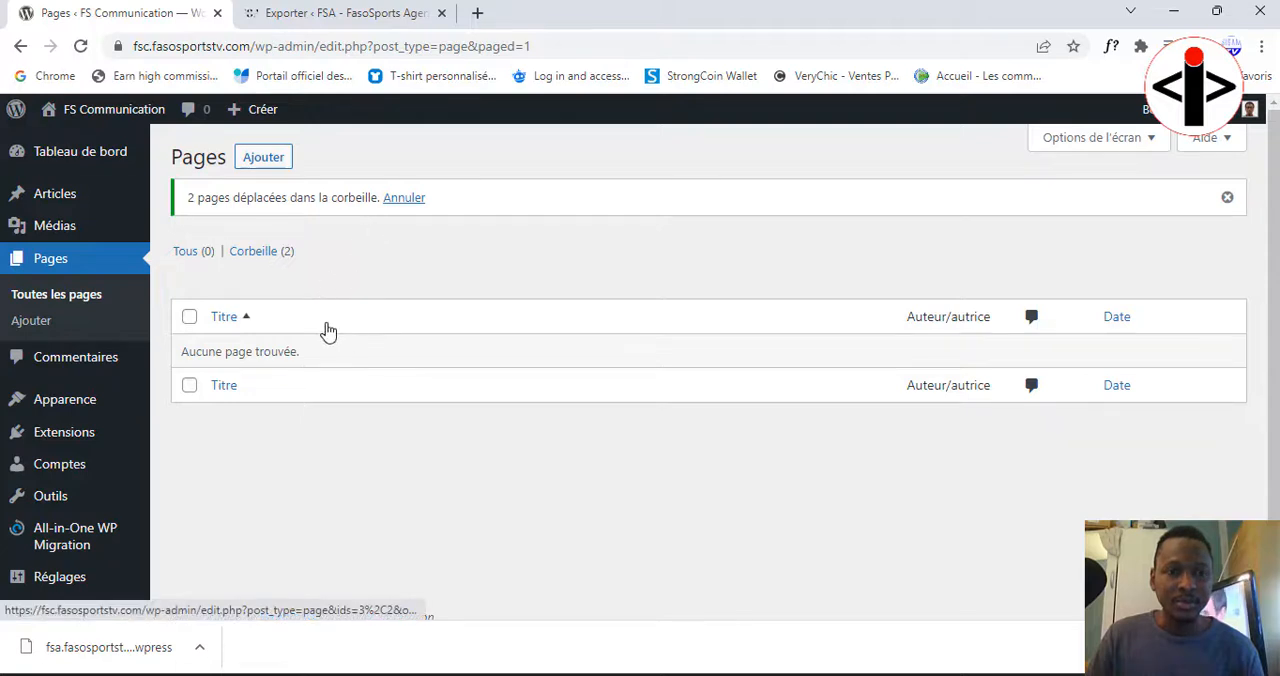
Step: Permanently delete the Privacy Policy and Sample Page pages from the pages trash
{"action": "left_click", "coordinate": [60, 298]}
{"action": "left_click", "coordinate": [260, 197]}
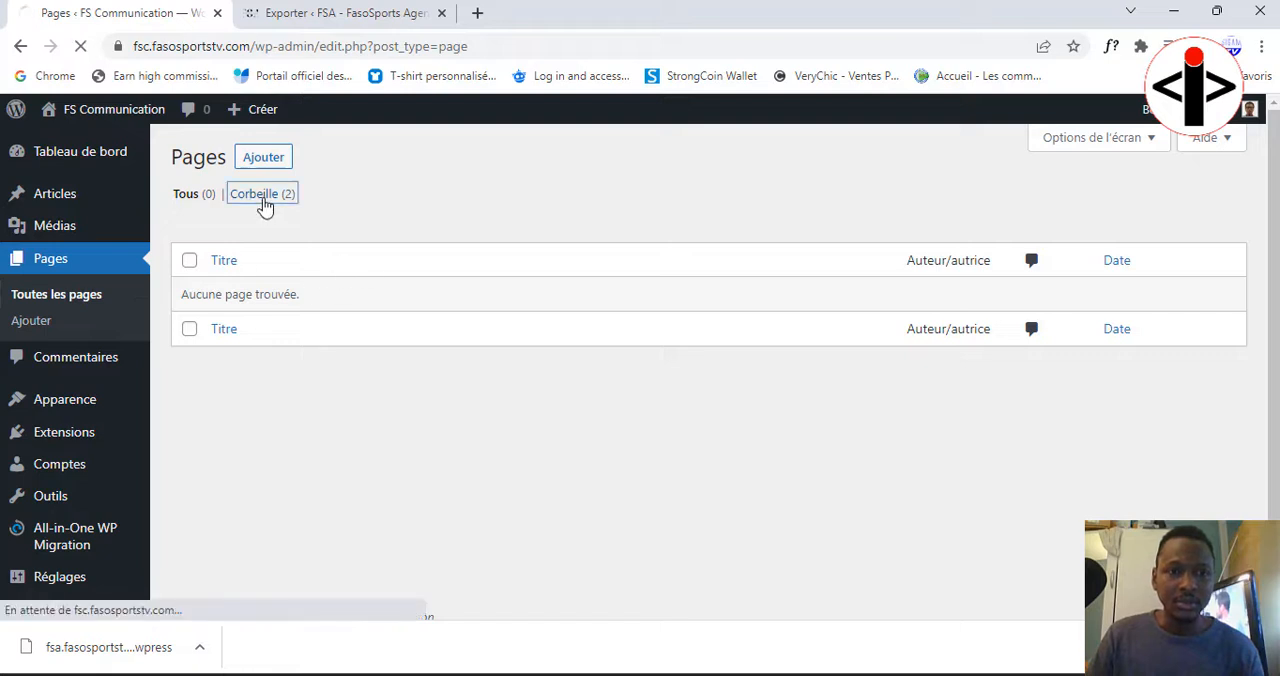
{"action": "left_click", "coordinate": [189, 263]}
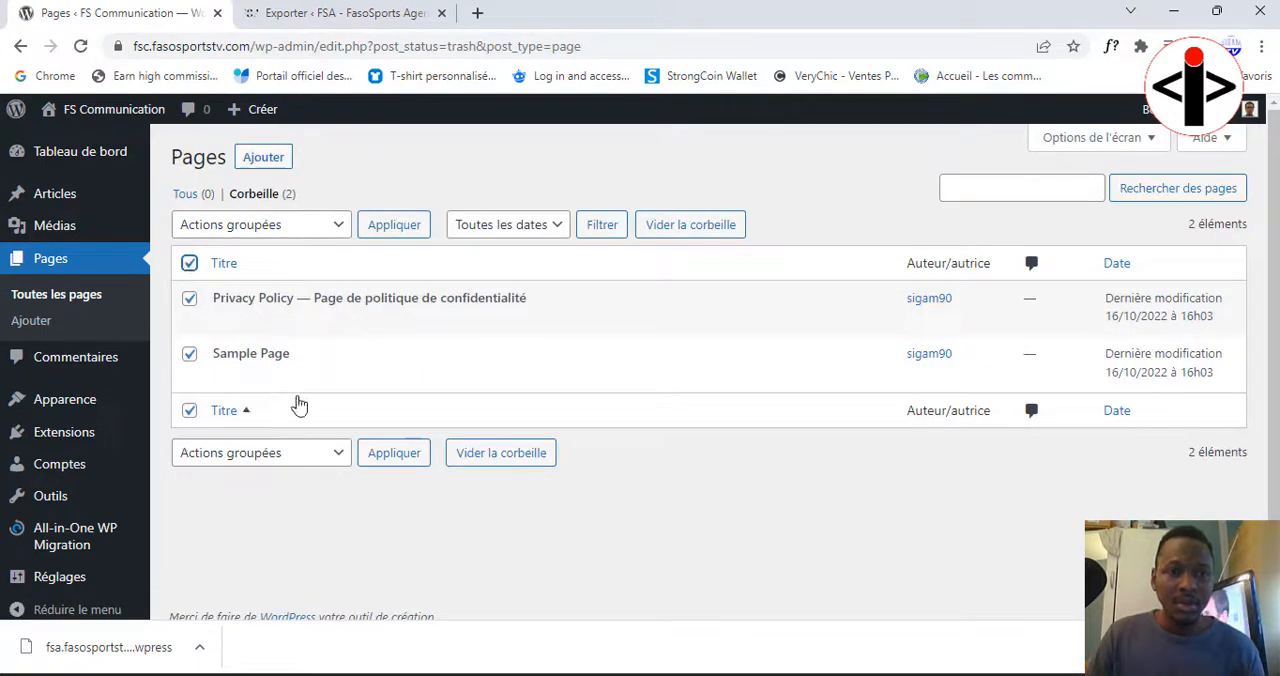
{"action": "left_click", "coordinate": [315, 224]}
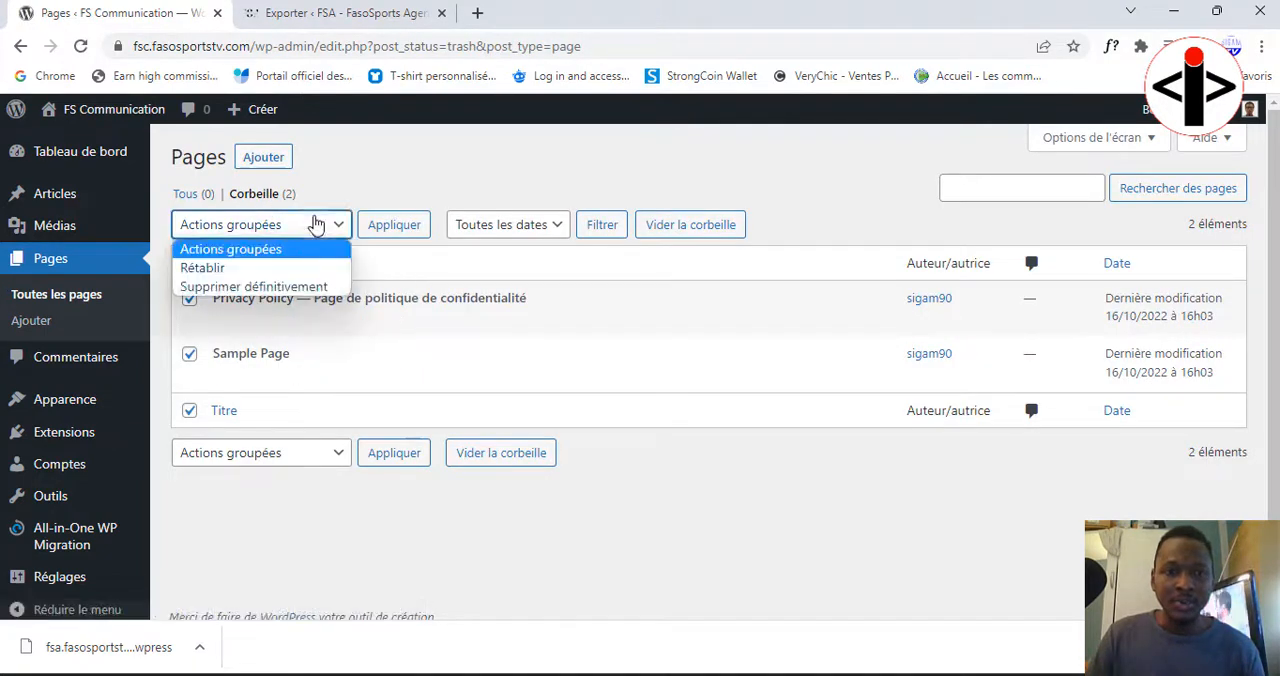
{"action": "left_click", "coordinate": [245, 286]}
{"action": "left_click", "coordinate": [388, 230]}
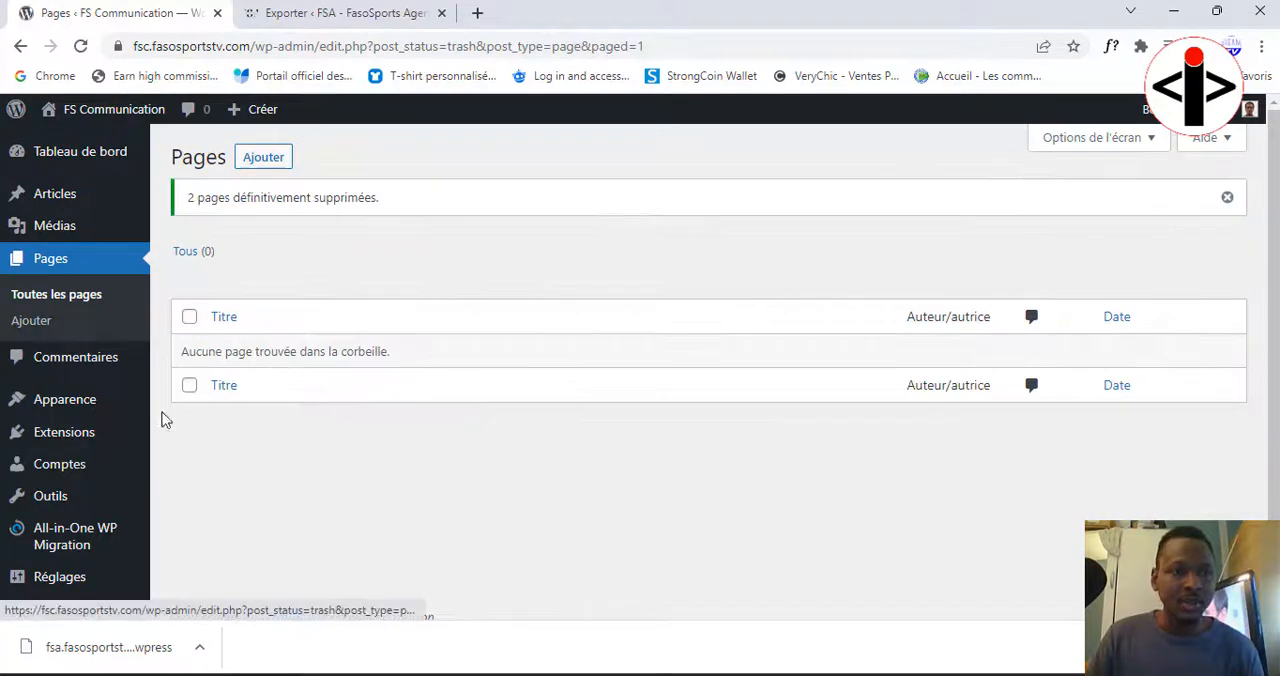
Step: Move the "Hello world!" post to the trash and reload the list of all posts
{"action": "scroll", "coordinate": [81, 366], "scroll_direction": "down", "scroll_amount": 1}
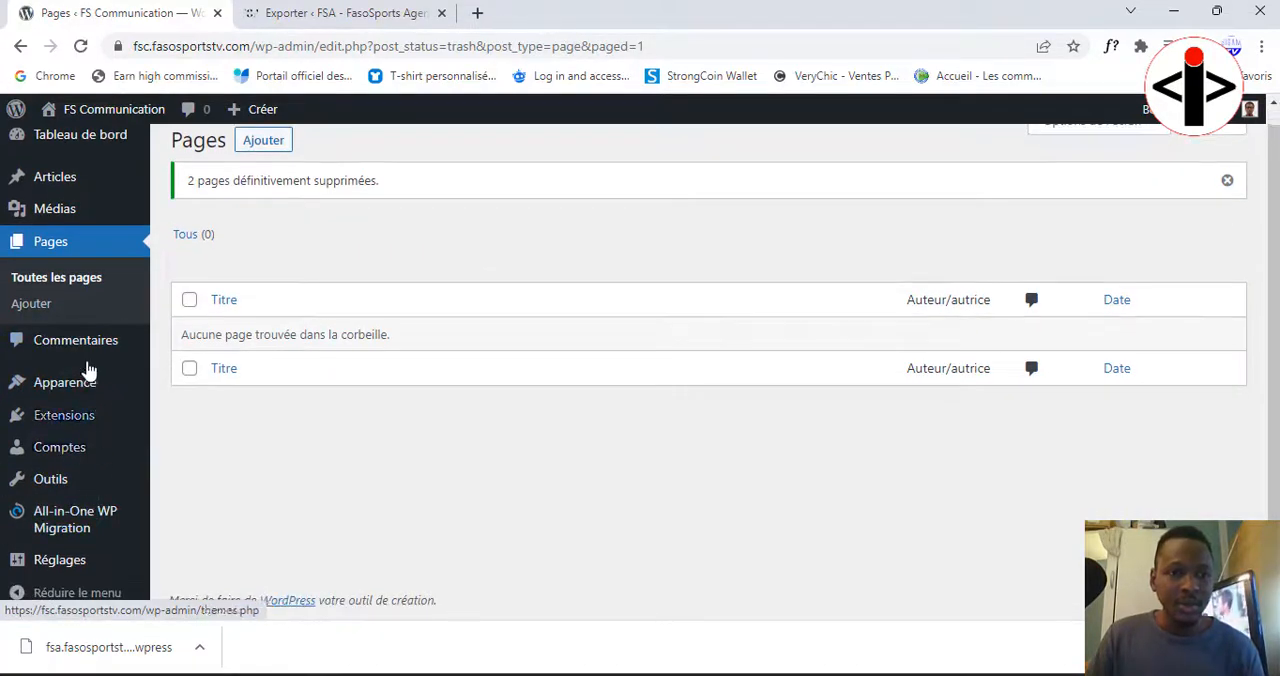
{"action": "left_click", "coordinate": [74, 185]}
{"action": "left_click", "coordinate": [190, 262]}
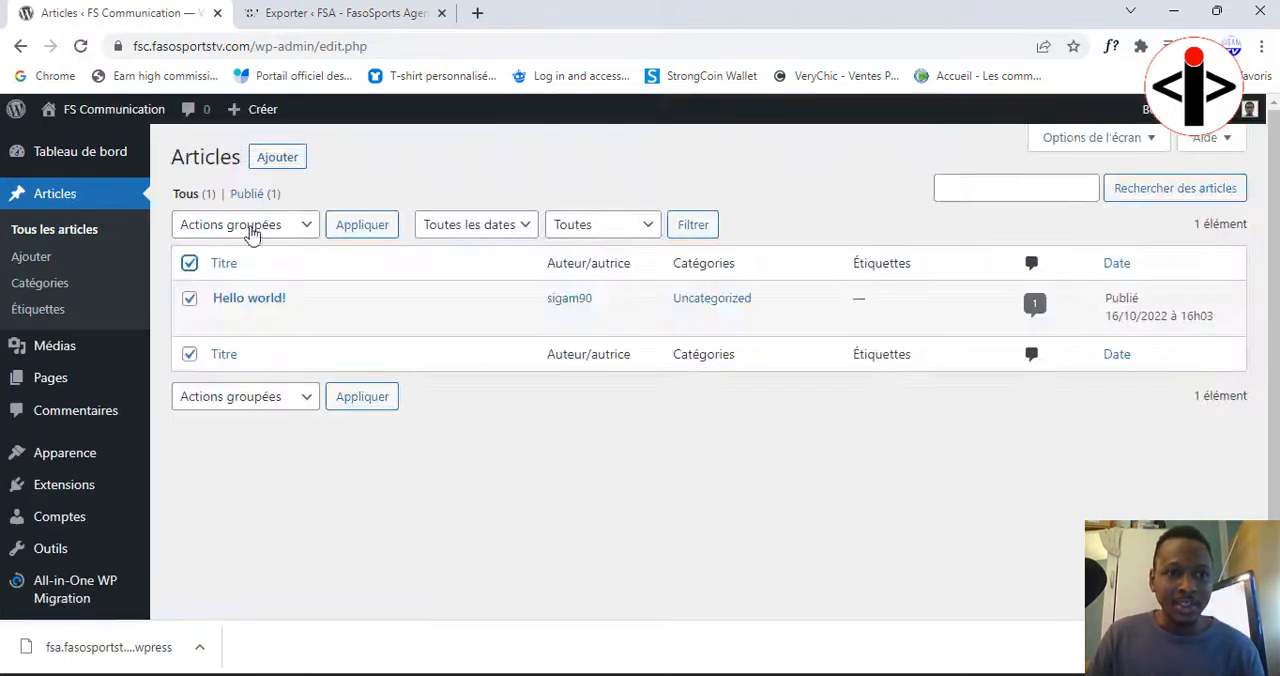
{"action": "left_click", "coordinate": [250, 224]}
{"action": "left_click", "coordinate": [238, 286]}
{"action": "left_click", "coordinate": [361, 225]}
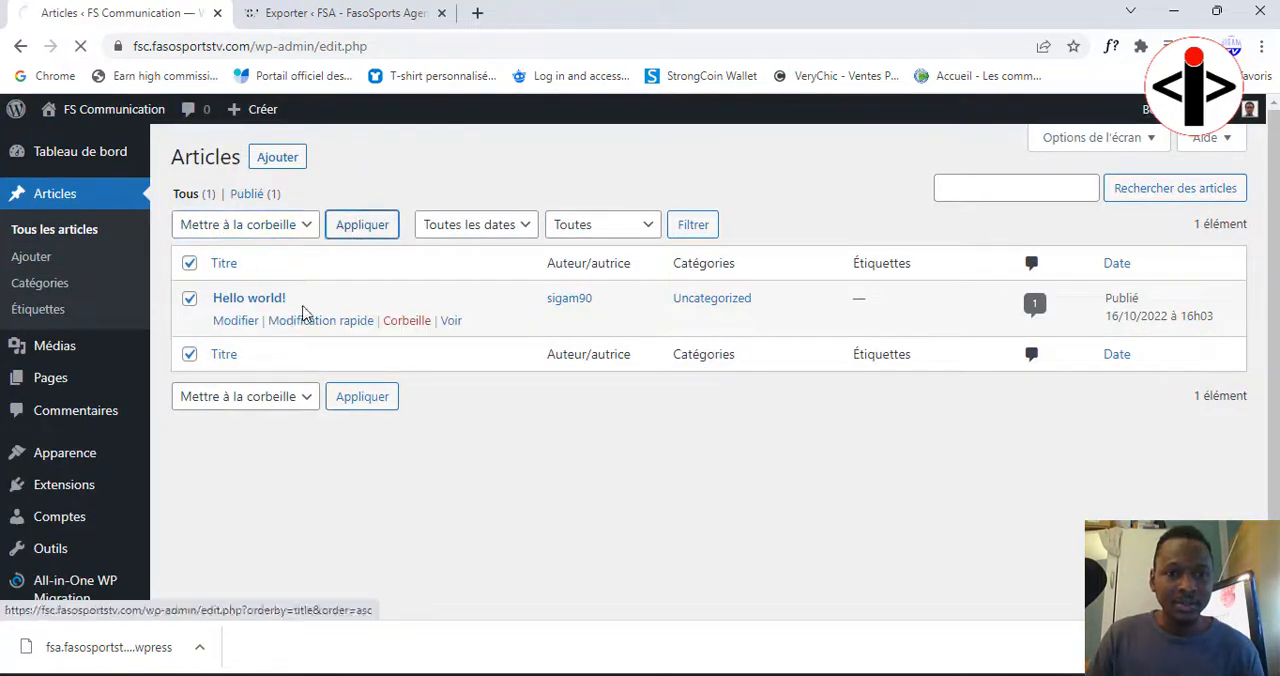
{"action": "left_click", "coordinate": [60, 236]}
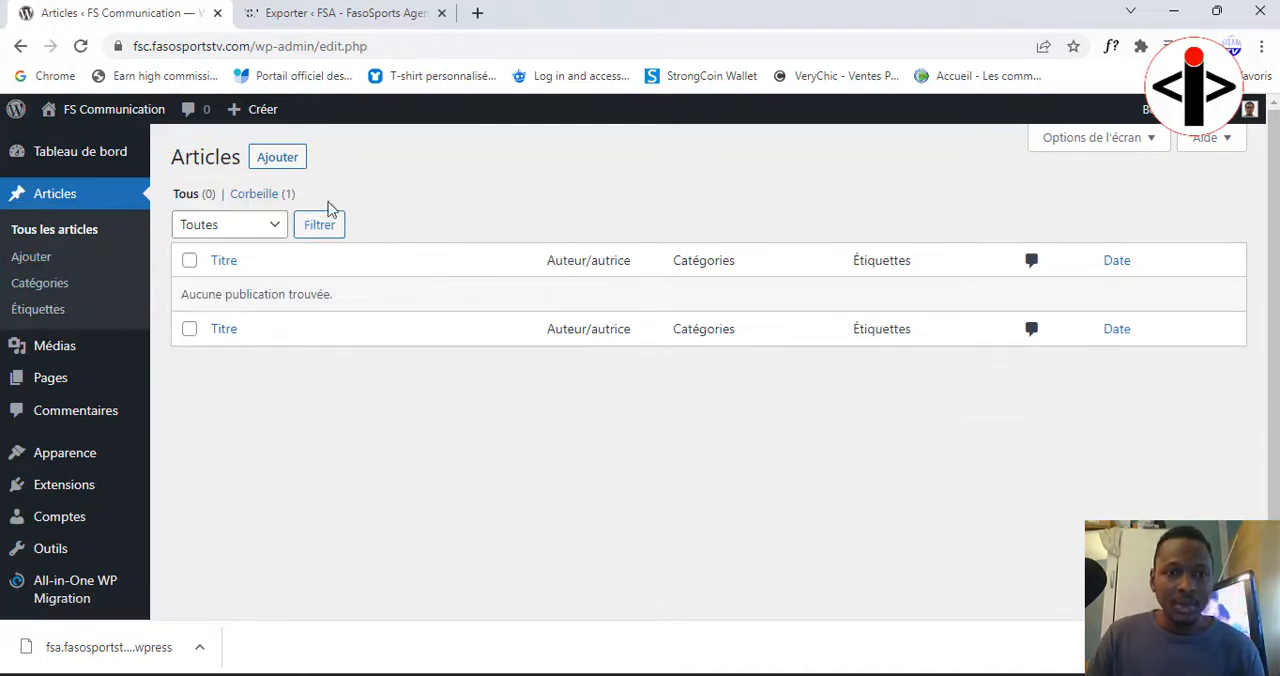
Step: Permanently delete the "Hello world!" post from the posts trash
{"action": "left_click", "coordinate": [260, 196]}
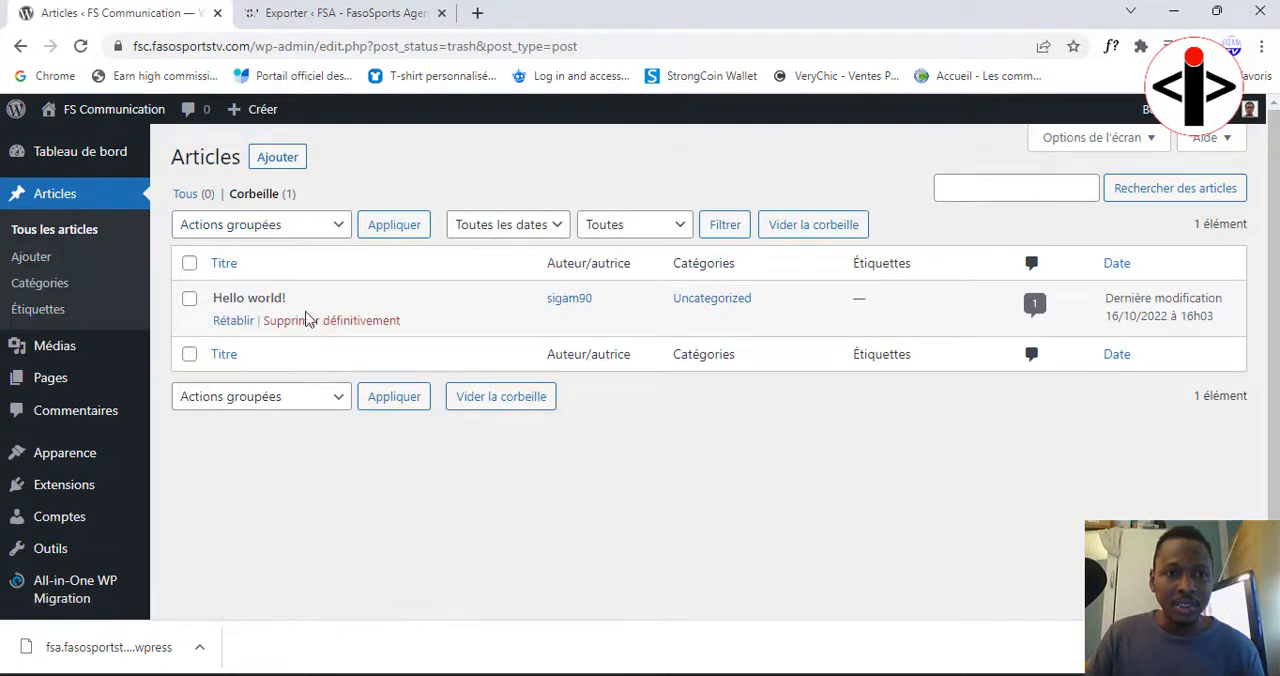
{"action": "left_click", "coordinate": [341, 326]}
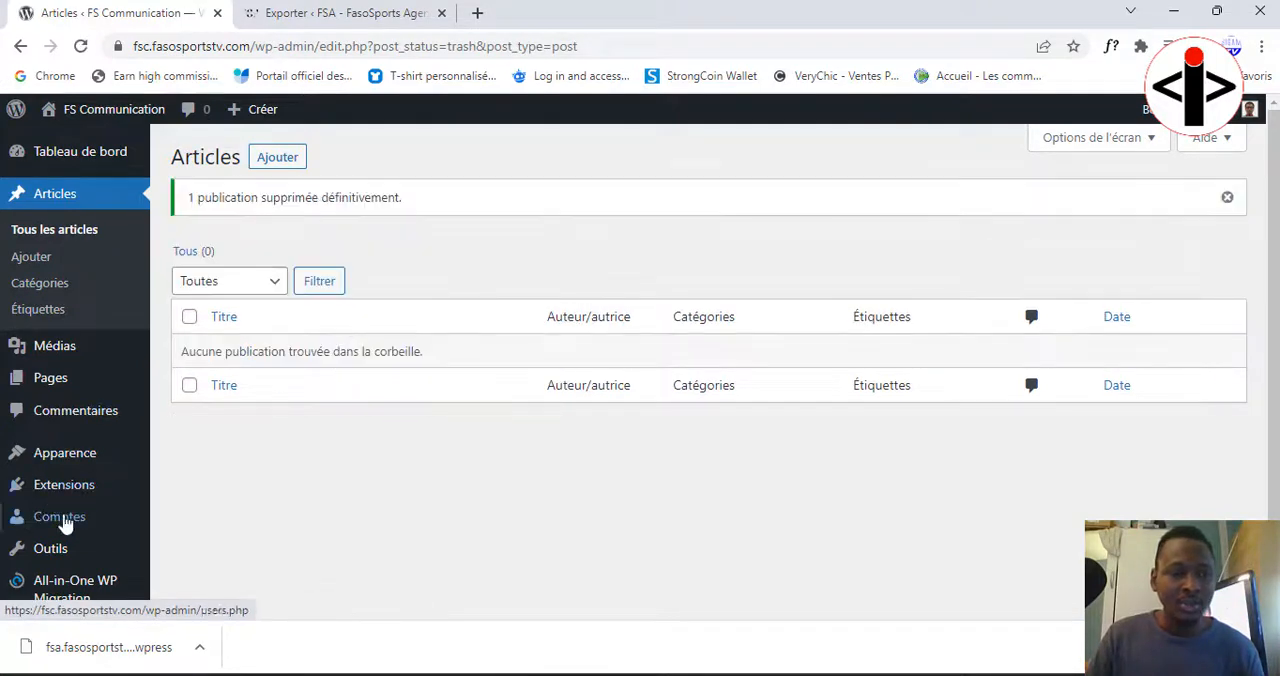
Step: Import the downloaded fsa.fasosportstv .wpress backup into the FS Communication site with All-in-One WP Migration, accepting that it overwrites the existing site
{"action": "scroll", "coordinate": [68, 560], "scroll_direction": "down", "scroll_amount": 1}
{"action": "mouse_move", "coordinate": [70, 532]}
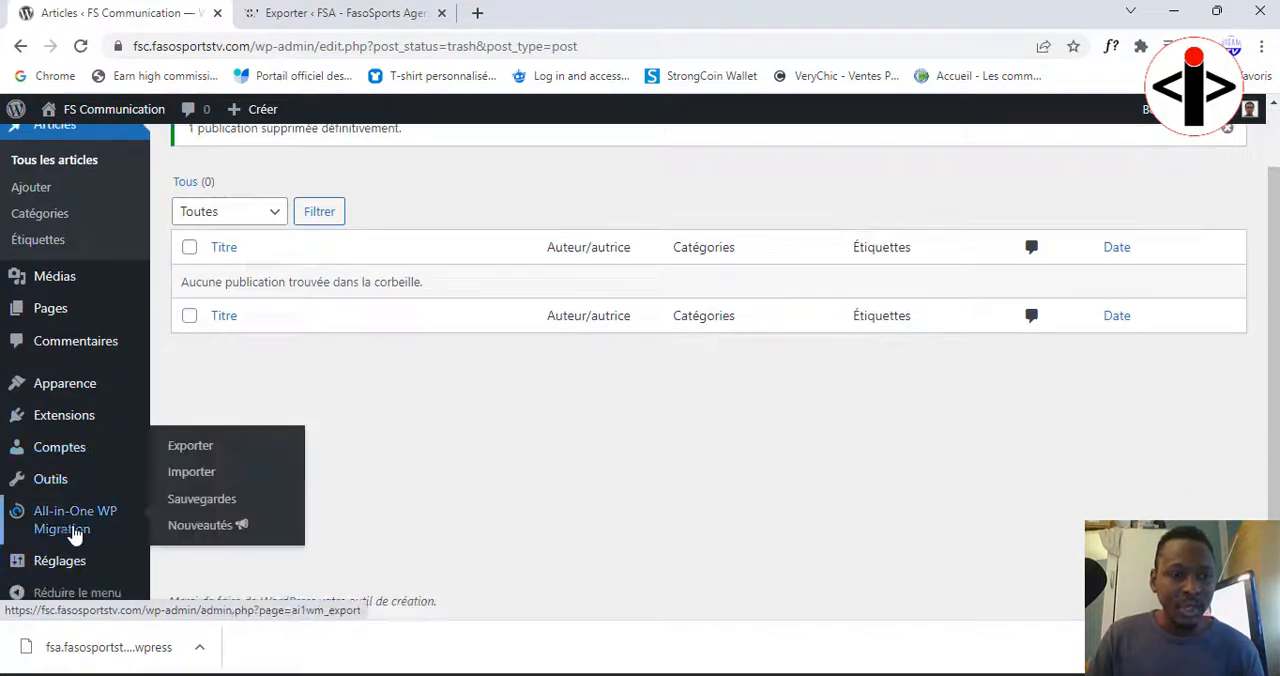
{"action": "left_click", "coordinate": [185, 482]}
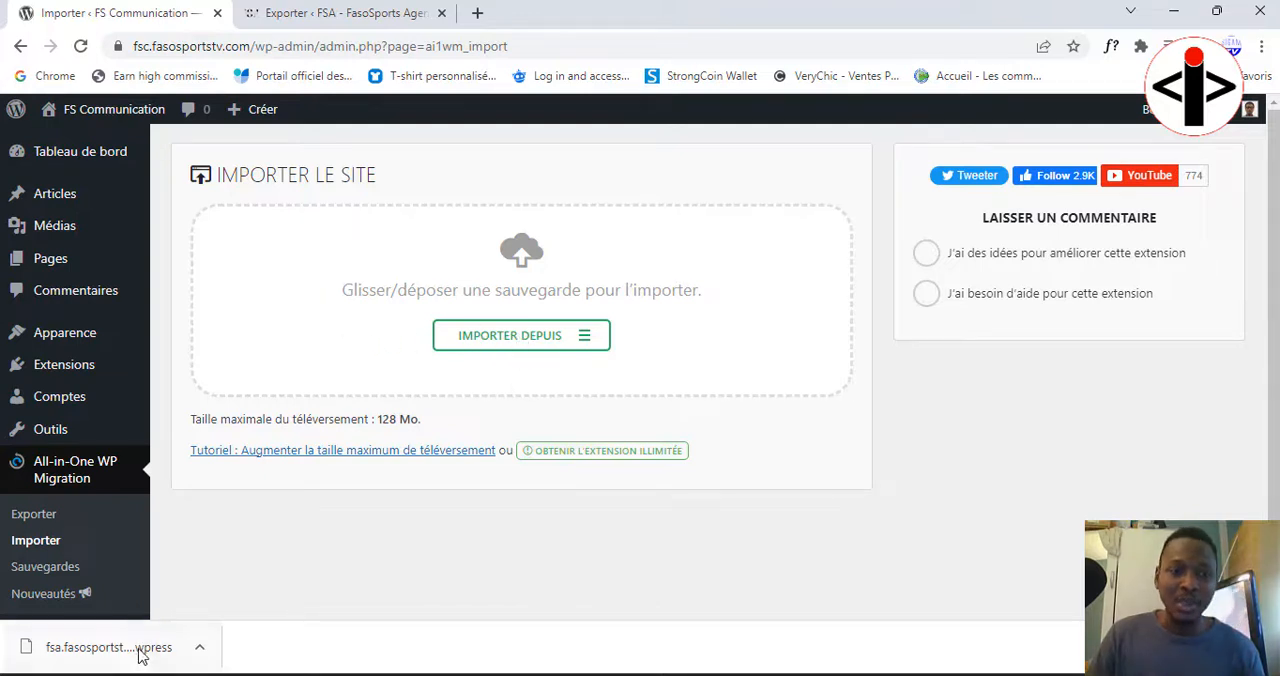
{"action": "left_click_drag", "start_coordinate": [143, 653], "coordinate": [486, 339]}
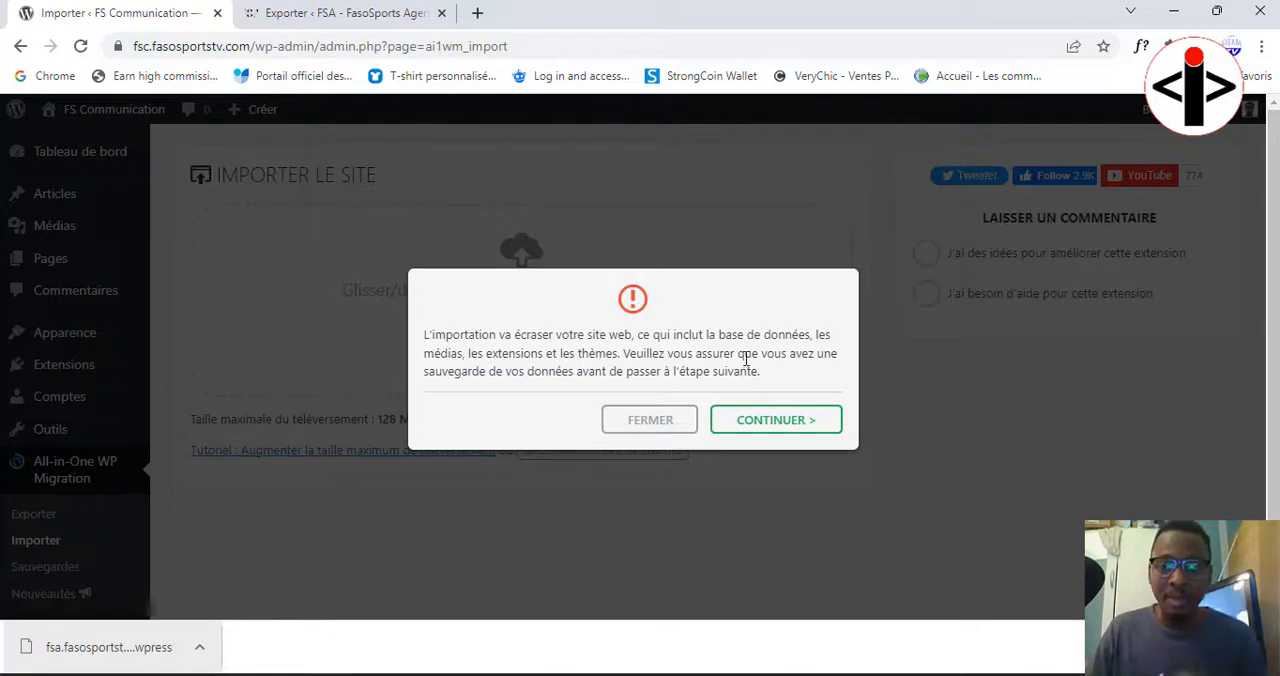
{"action": "left_click", "coordinate": [769, 424]}
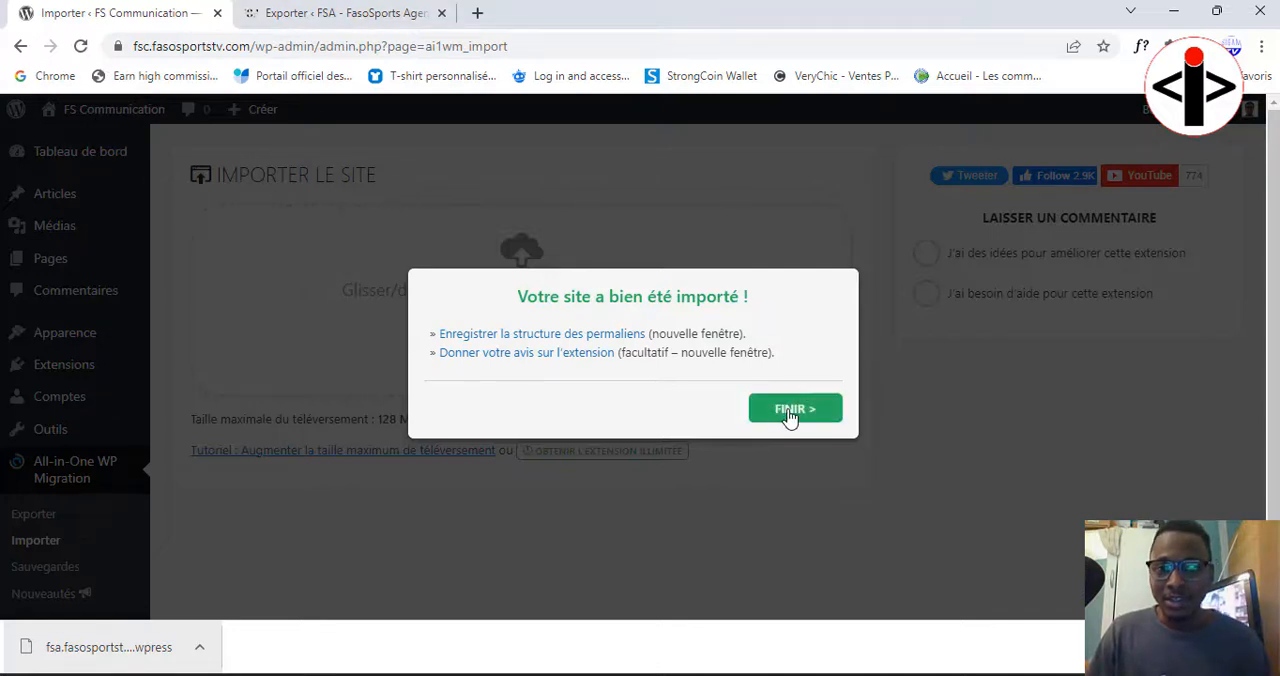
Step: Open the permalink structure and plugin review links in new tabs, and finish the import
{"action": "right_click", "coordinate": [543, 336]}
{"action": "left_click", "coordinate": [555, 345]}
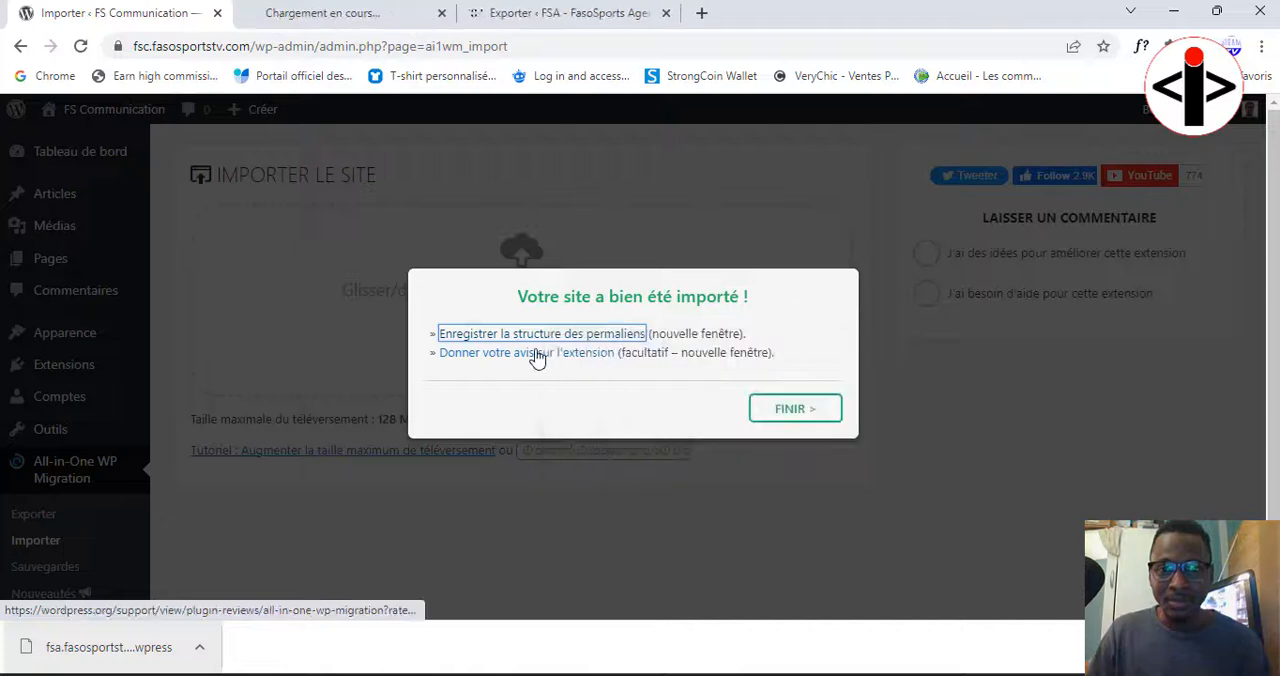
{"action": "right_click", "coordinate": [537, 357]}
{"action": "left_click", "coordinate": [558, 367]}
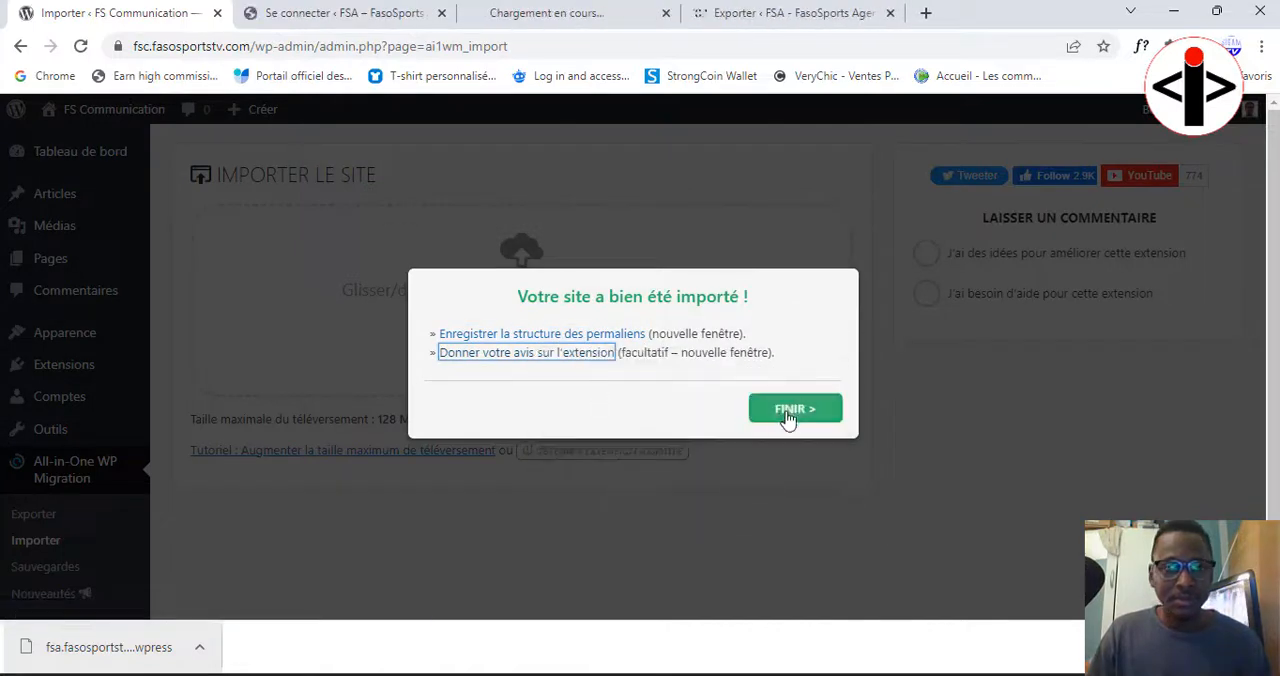
{"action": "left_click", "coordinate": [789, 416]}
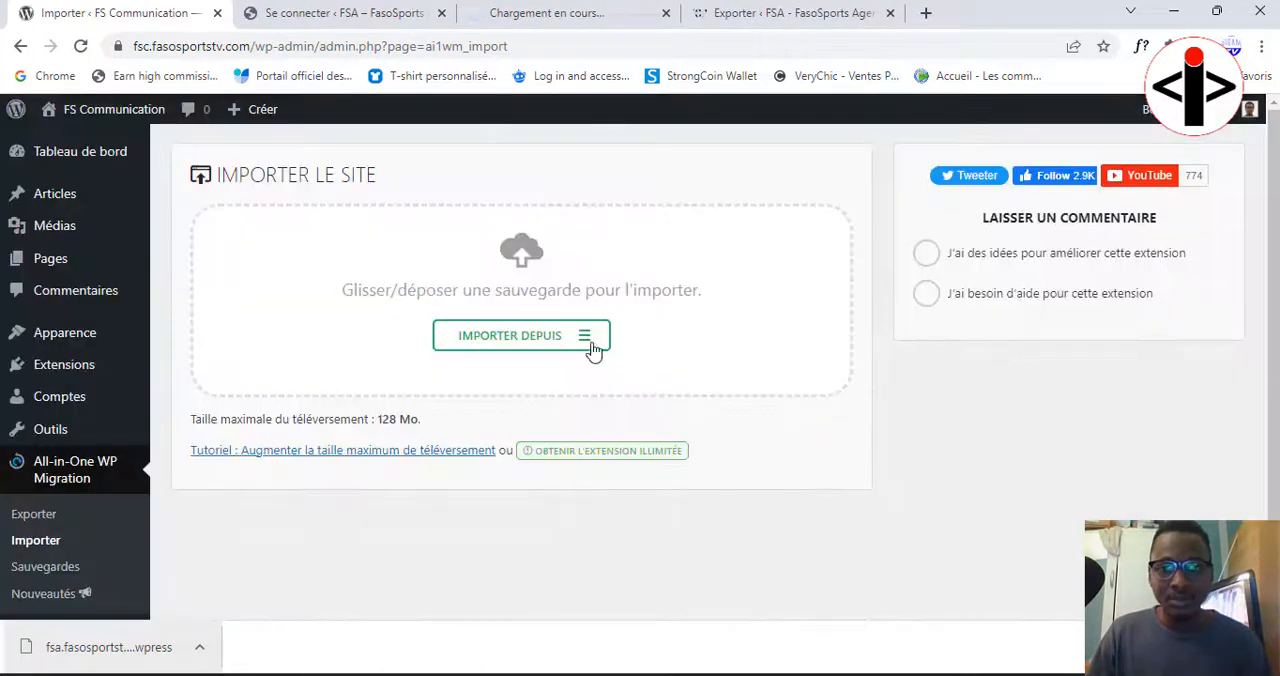
Step: Visit the front page of the imported site and log in again to its WordPress admin with the prefilled credentials
{"action": "left_click", "coordinate": [77, 120]}
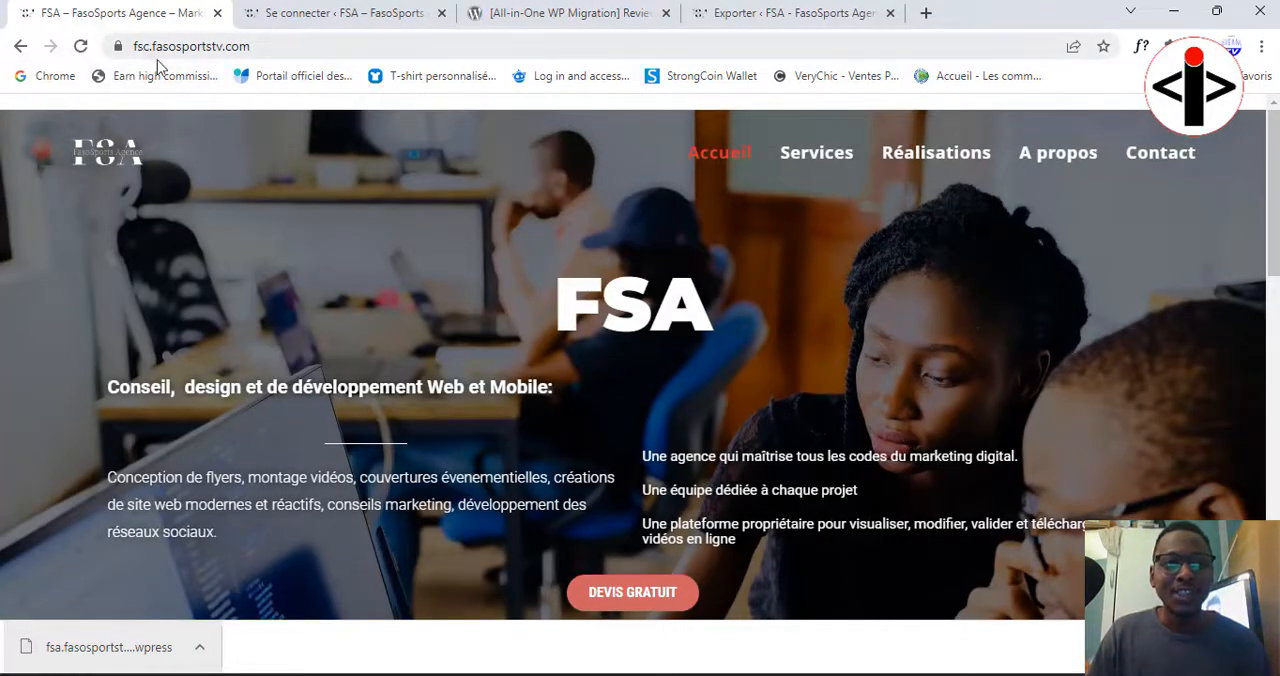
{"action": "left_click", "coordinate": [300, 13]}
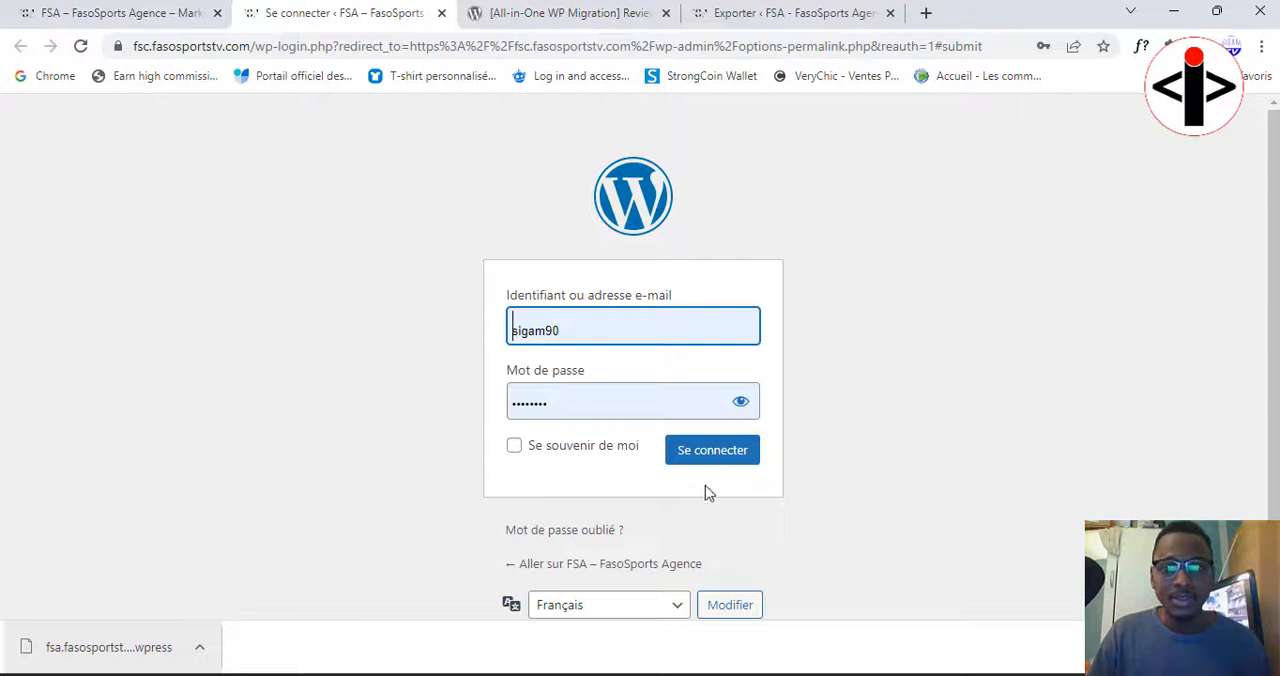
{"action": "left_click", "coordinate": [712, 458]}
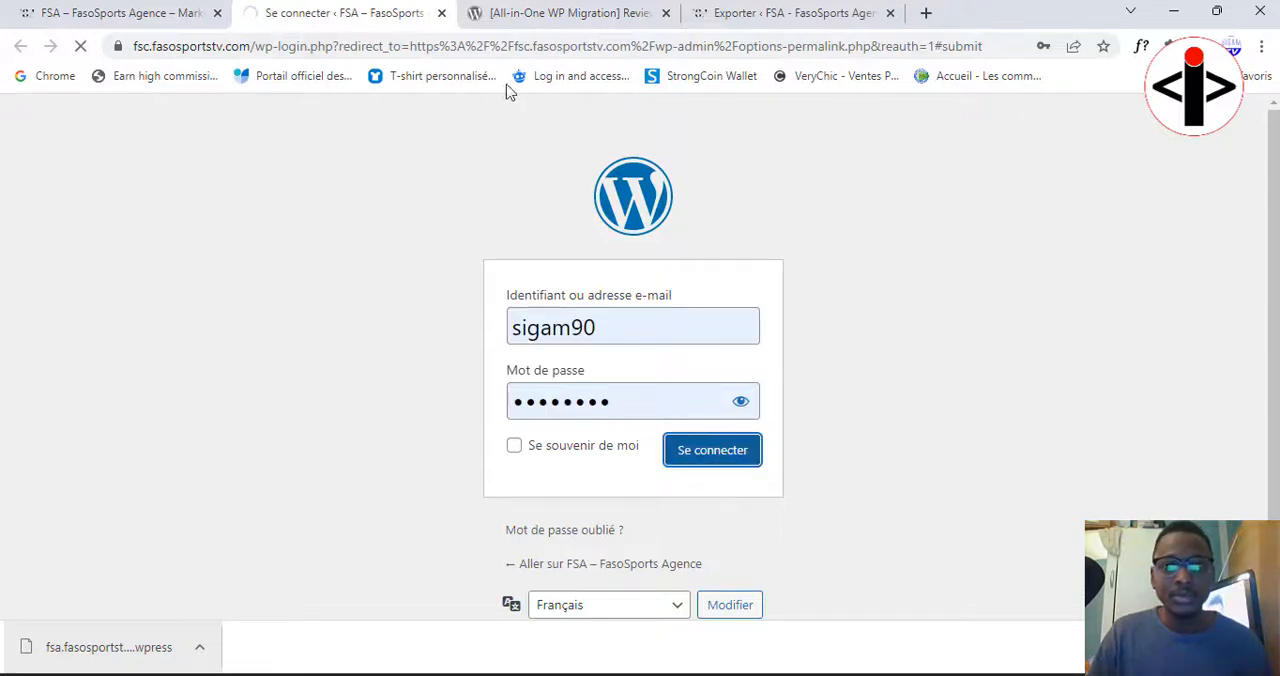
Step: Place the original FSA site's export tab beside the imported site's tab and open the original front page at fsa.fasosportstv.com
{"action": "left_click", "coordinate": [780, 10]}
{"action": "left_click_drag", "start_coordinate": [780, 10], "coordinate": [332, 8]}
{"action": "scroll", "coordinate": [60, 160], "scroll_direction": "down", "scroll_amount": 3}
{"action": "mouse_move", "coordinate": [128, 114]}
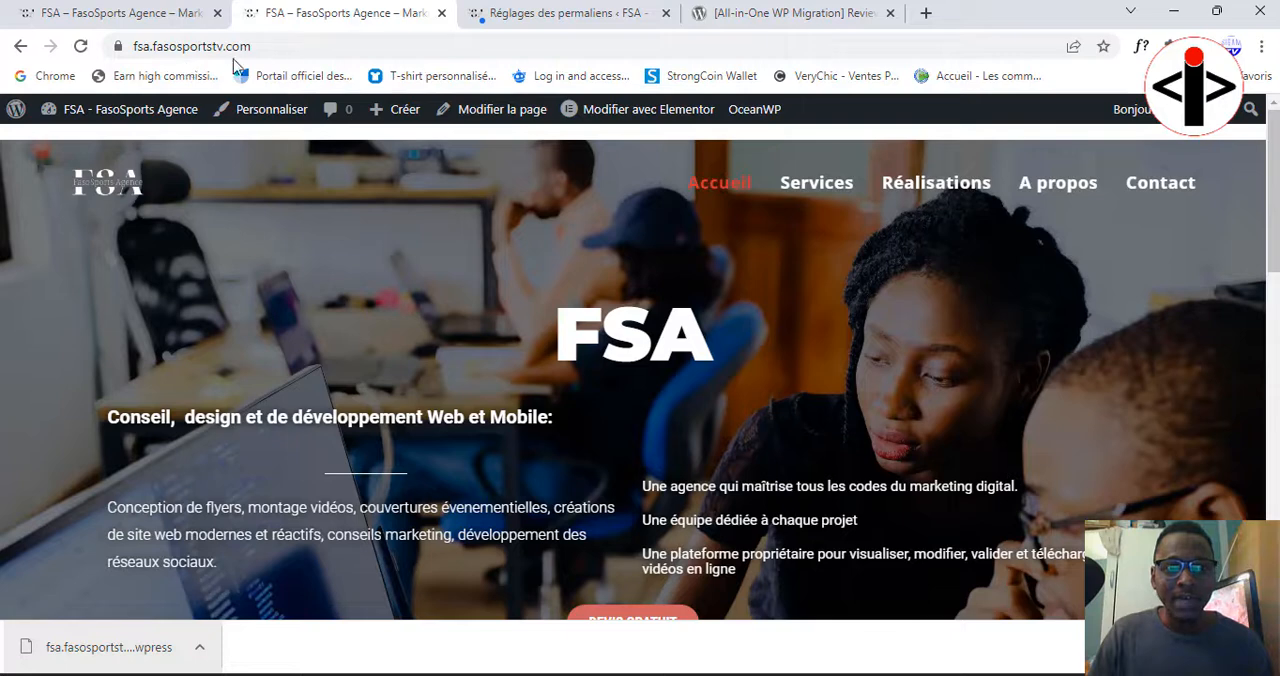
Step: Reload the imported site's home page through its logo and compare its header and menu with the original site
{"action": "left_click", "coordinate": [145, 12]}
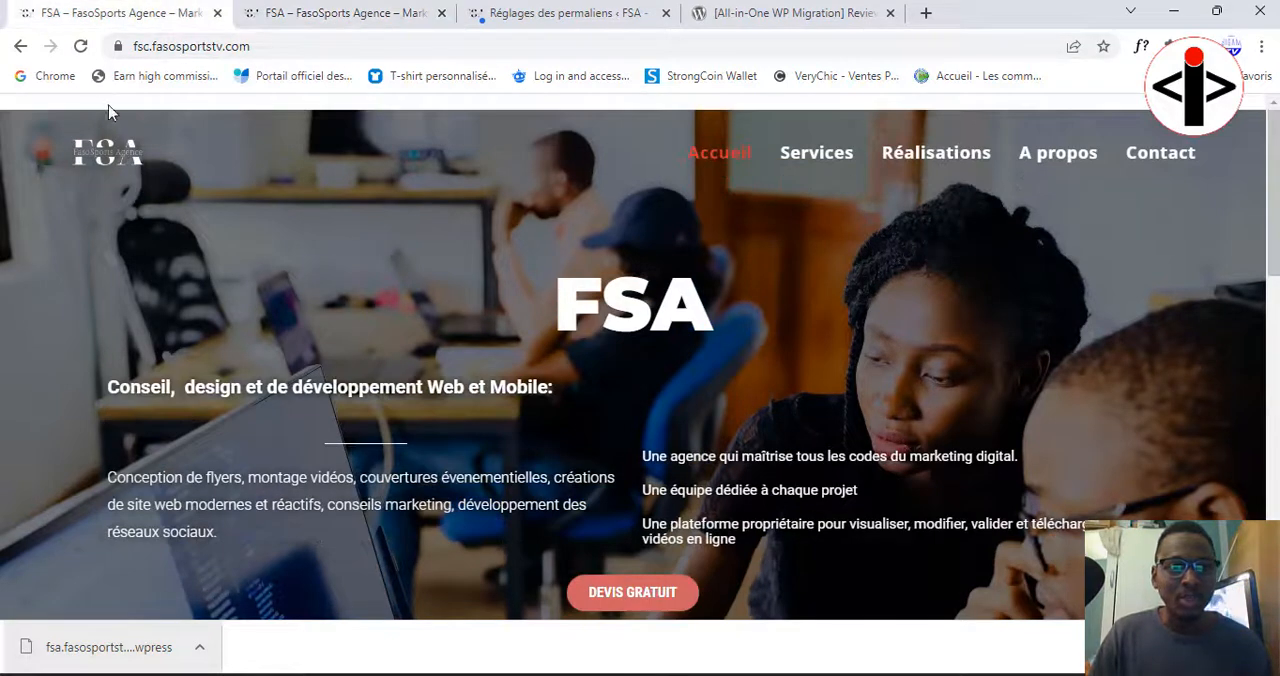
{"action": "left_click", "coordinate": [132, 163]}
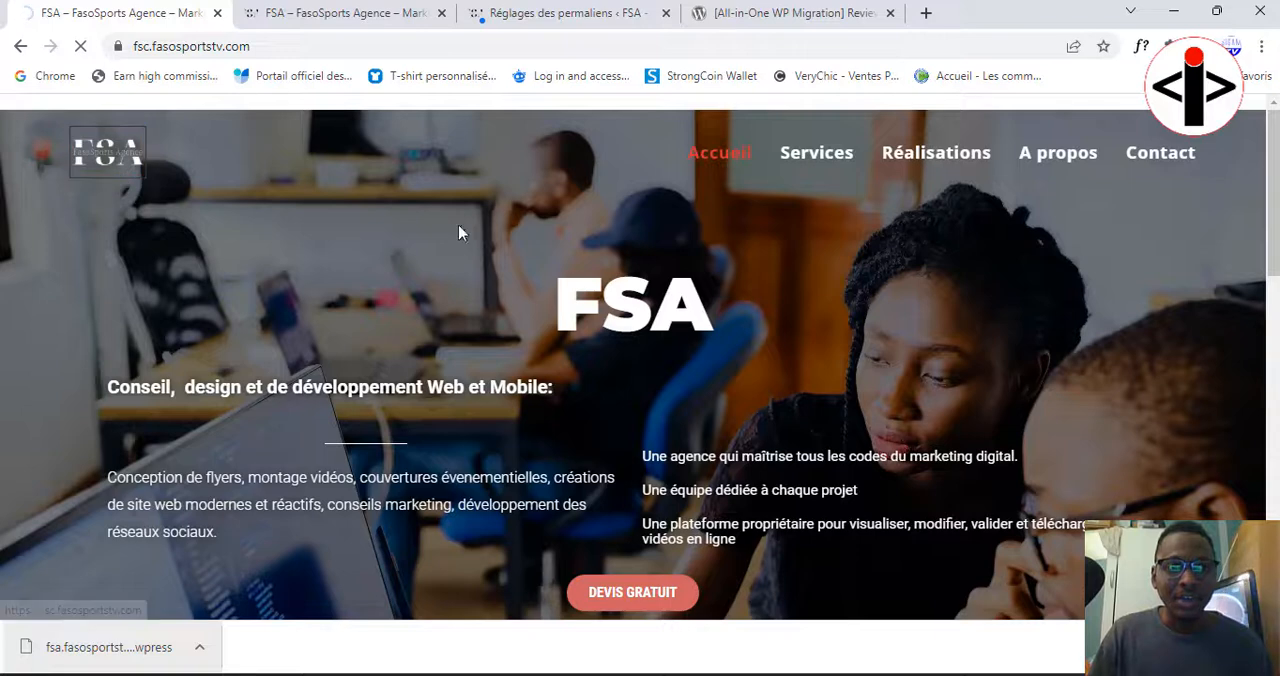
{"action": "left_click", "coordinate": [310, 12]}
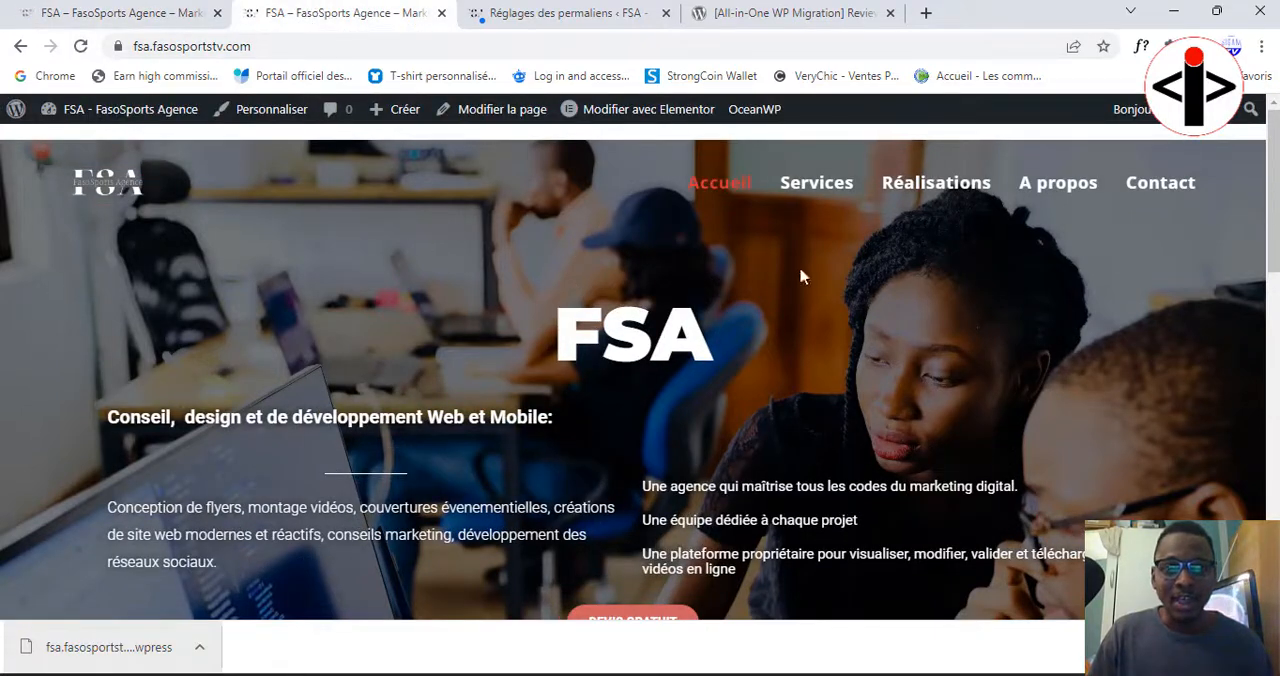
{"action": "left_click", "coordinate": [138, 10]}
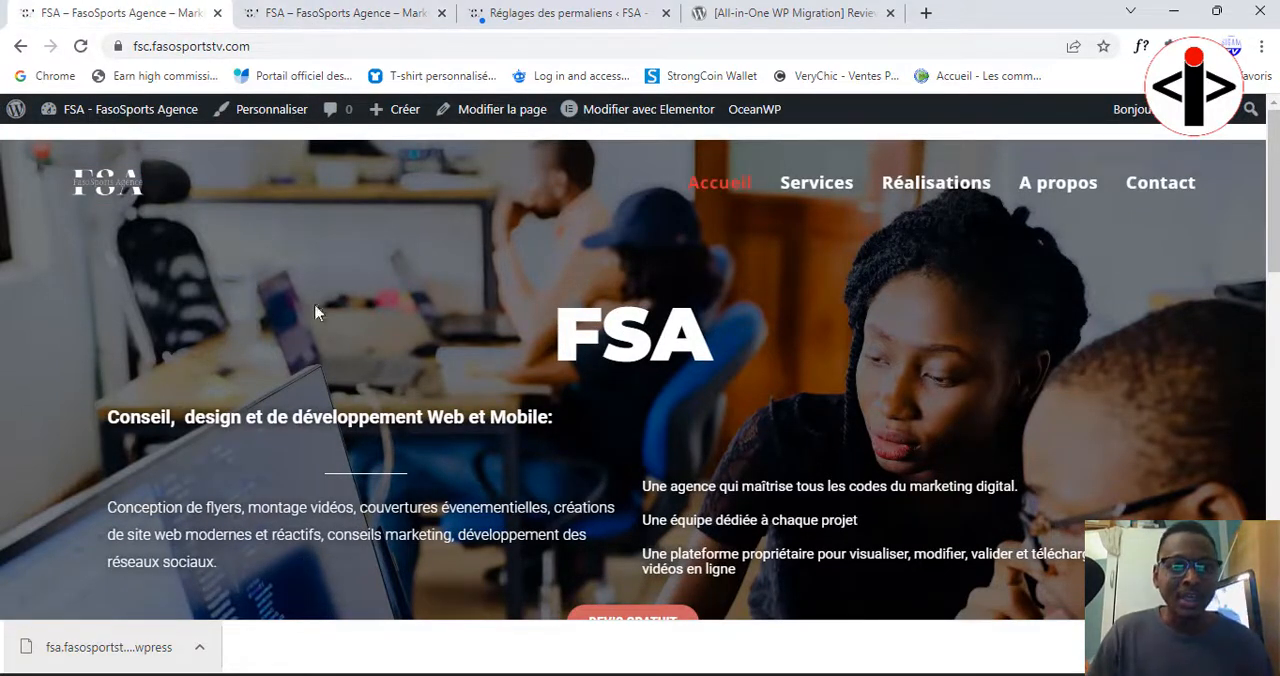
{"action": "left_click", "coordinate": [288, 18]}
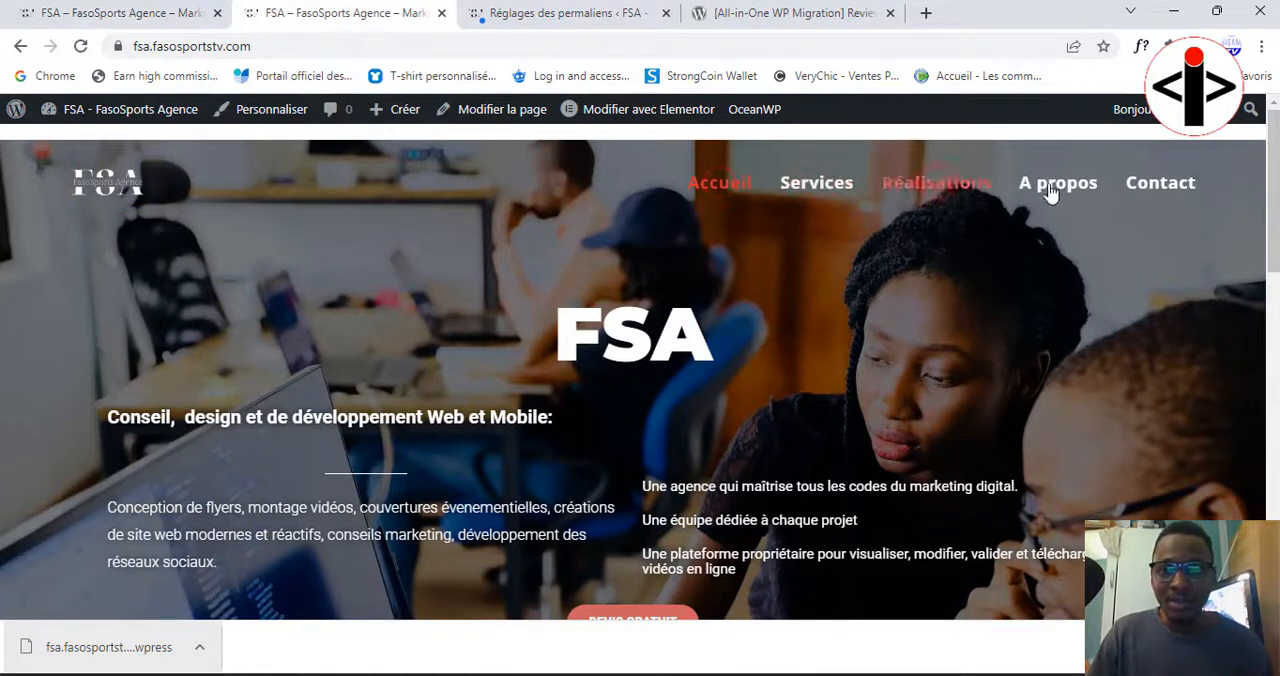
{"action": "left_click", "coordinate": [100, 14]}
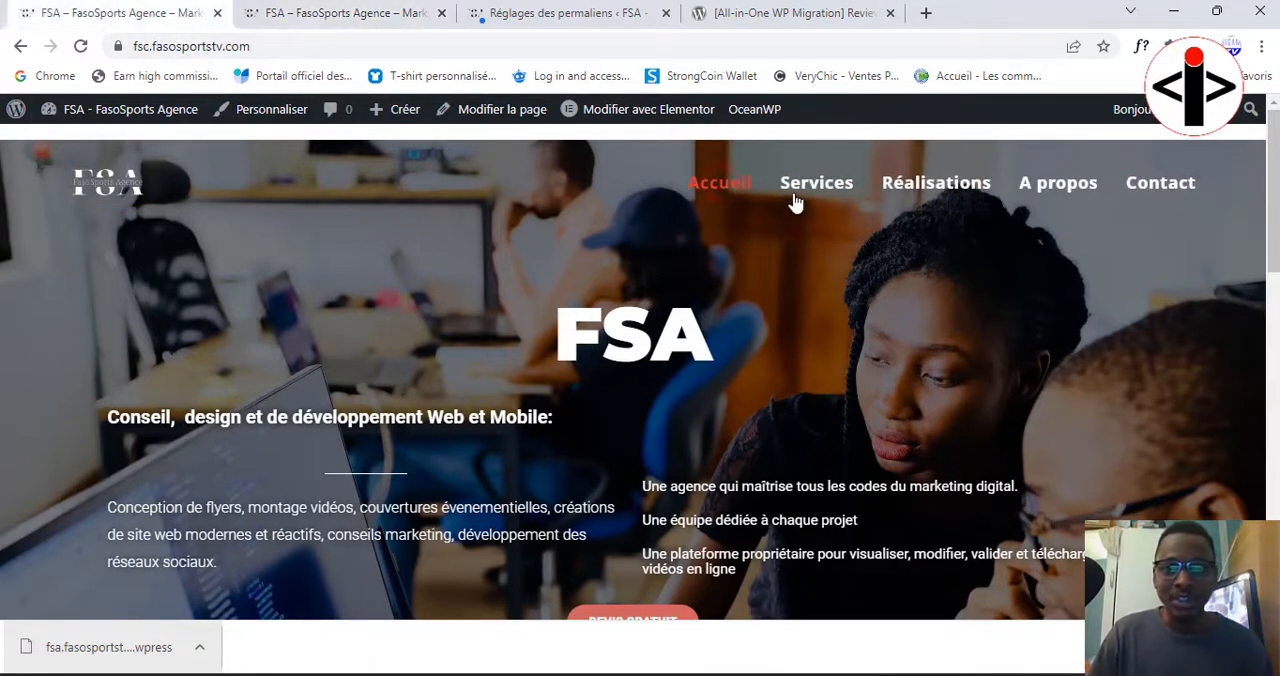
Step: Examine the full home page content on fsc.fasosportstv.com and compare it with fsa.fasosportstv.com
{"action": "scroll", "coordinate": [648, 442], "scroll_direction": "down", "scroll_amount": 2}
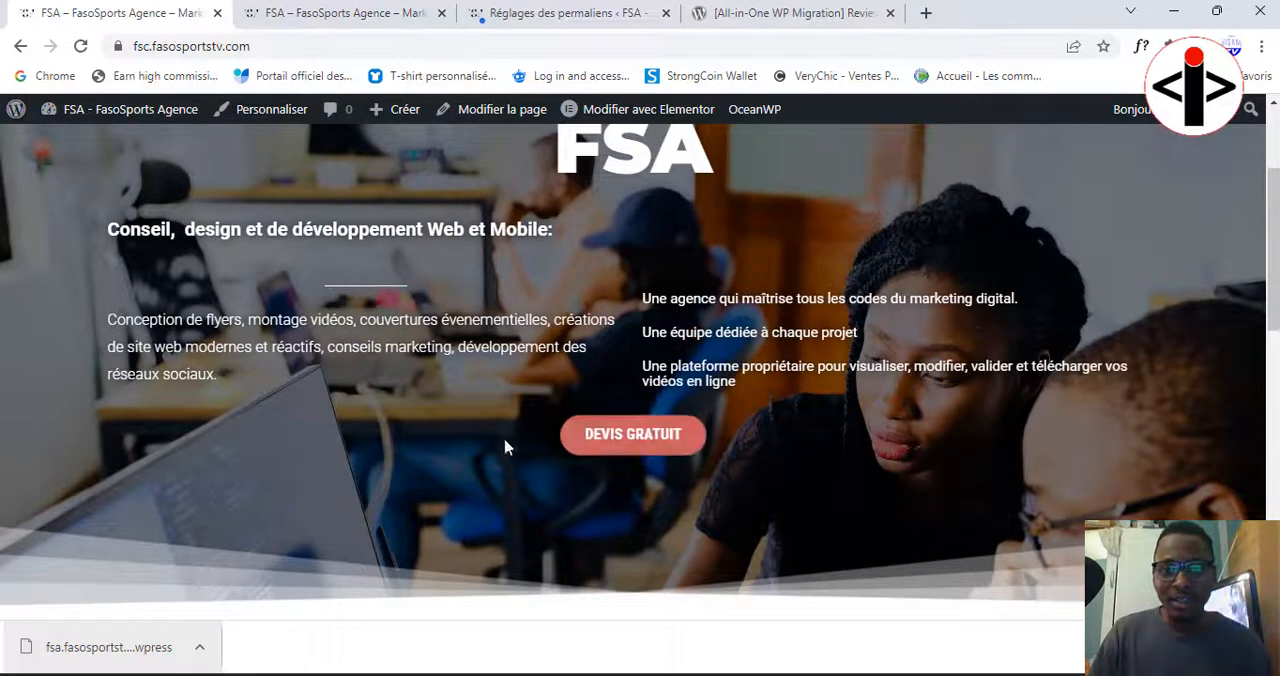
{"action": "scroll", "coordinate": [515, 445], "scroll_direction": "down", "scroll_amount": 9}
{"action": "scroll", "coordinate": [529, 438], "scroll_direction": "up", "scroll_amount": 11}
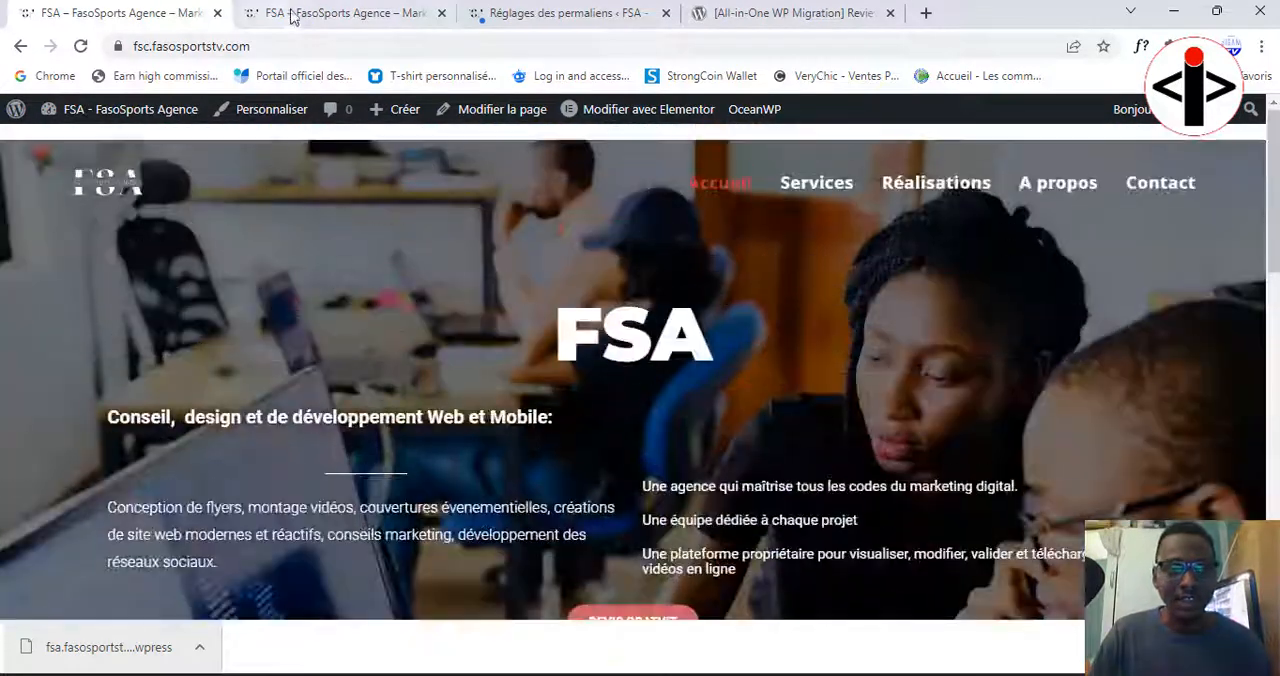
{"action": "left_click", "coordinate": [291, 14]}
{"action": "scroll", "coordinate": [520, 309], "scroll_direction": "down", "scroll_amount": 10}
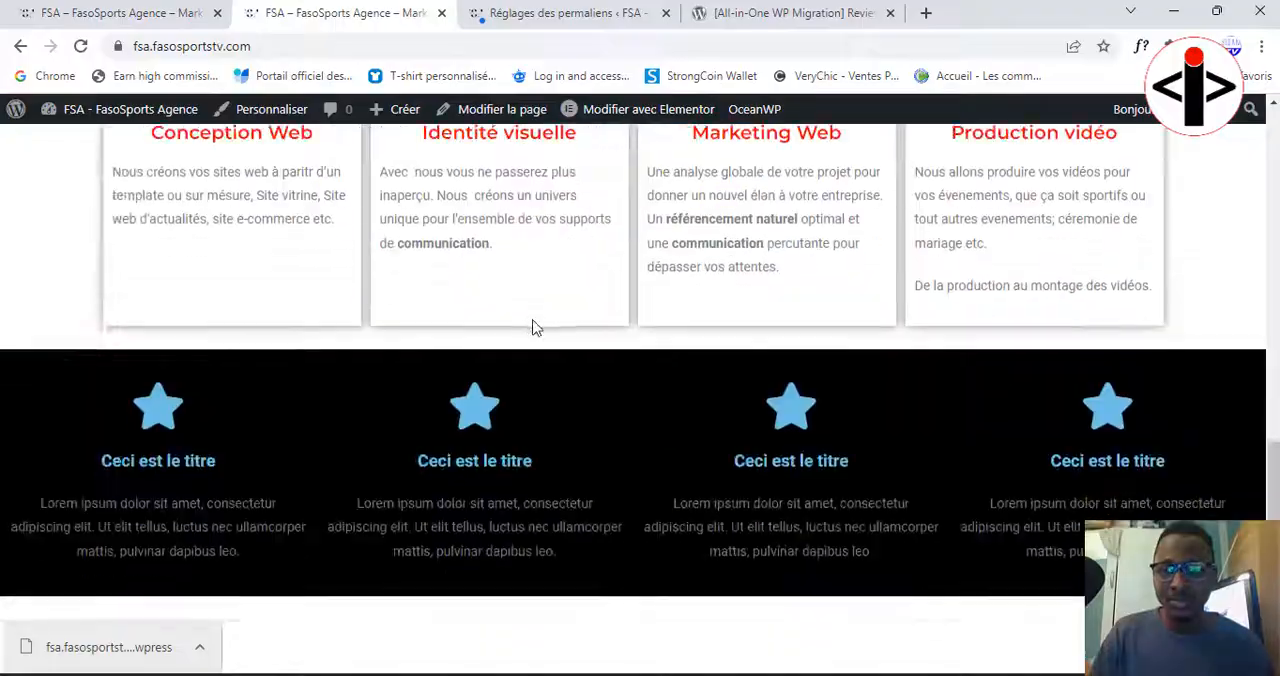
{"action": "scroll", "coordinate": [533, 327], "scroll_direction": "up", "scroll_amount": 10}
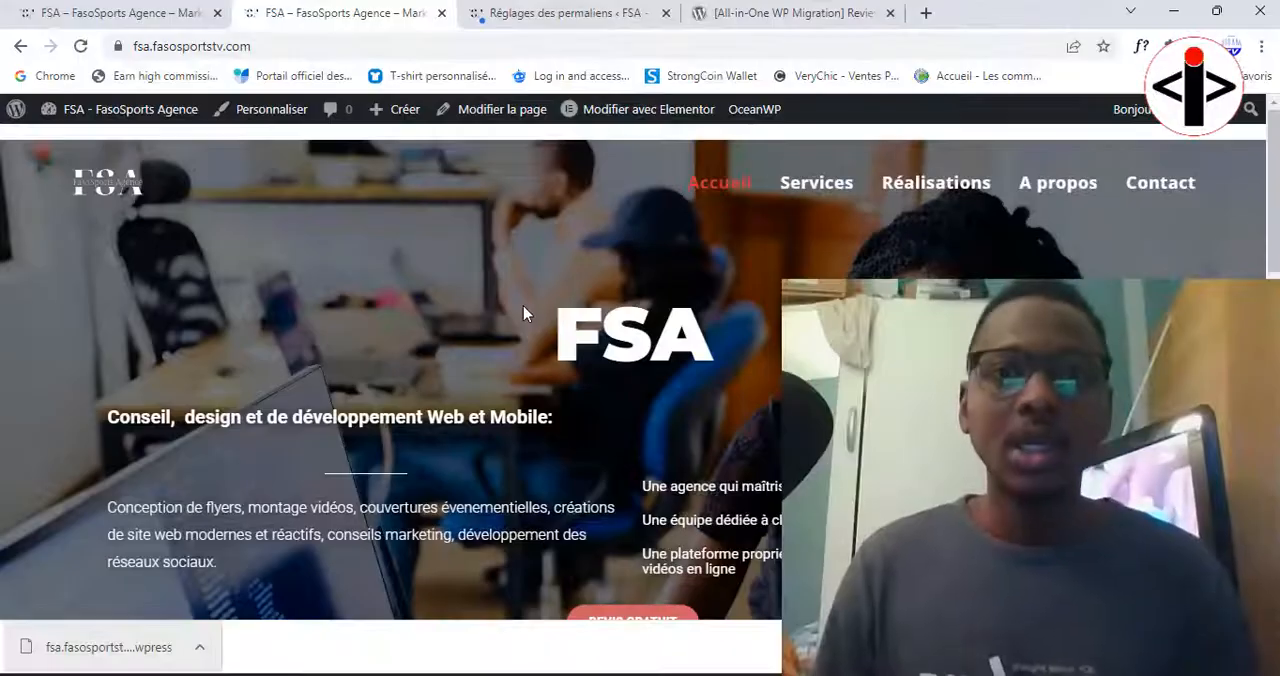